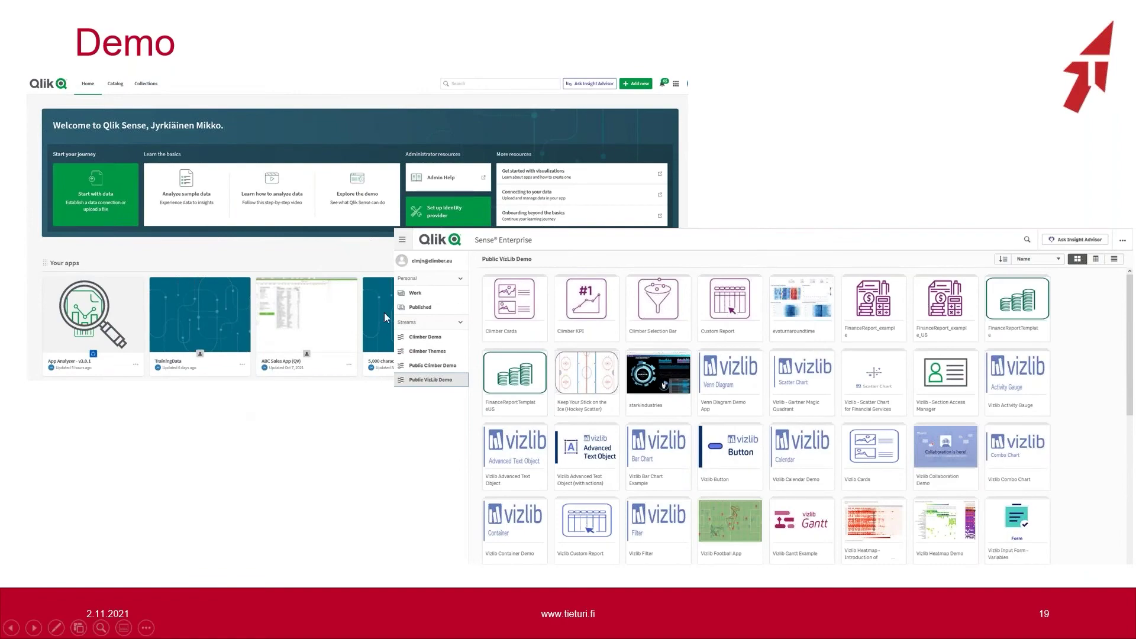
Step: Switch from the slides to the browser and log back in to the on-premises Qlik Sense Enterprise hub
{"action": "key", "text": "alt+Tab"}
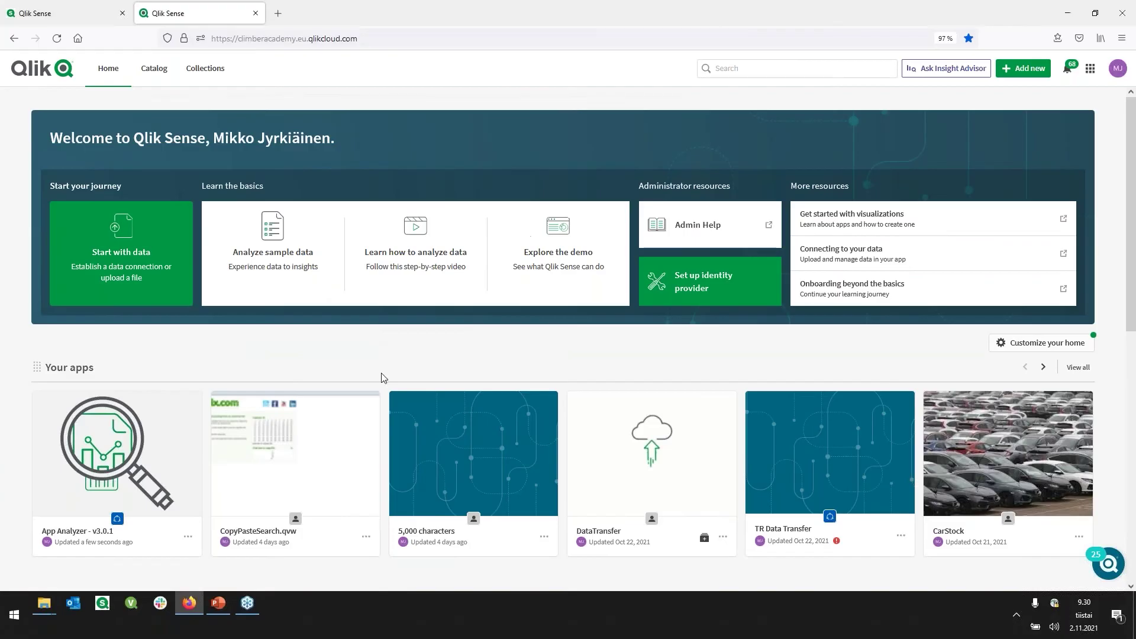
{"action": "left_click", "coordinate": [88, 15]}
{"action": "left_click", "coordinate": [630, 261]}
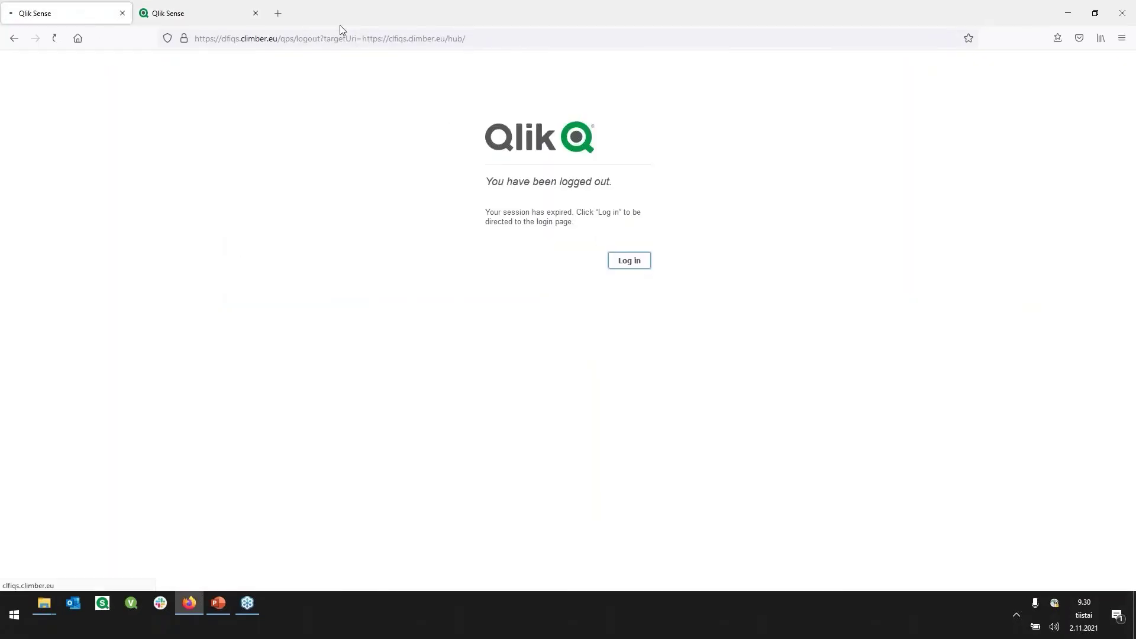
{"action": "left_click", "coordinate": [199, 14]}
{"action": "left_click", "coordinate": [93, 16]}
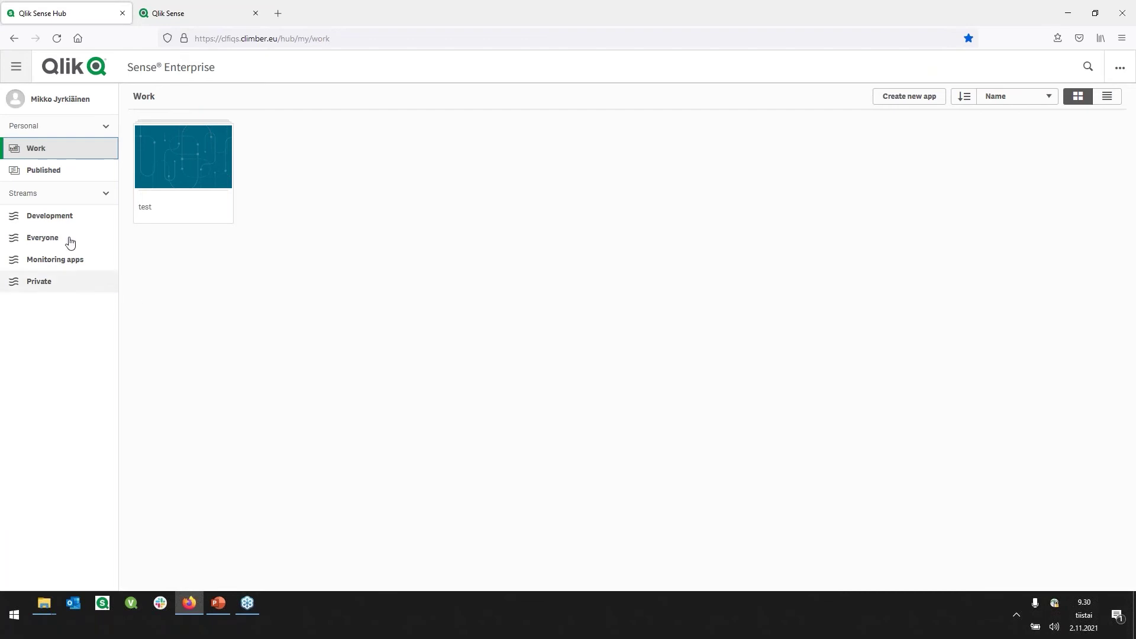
Step: Browse the hub's Private, Monitoring apps, Everyone and Development streams, then its Published and Work areas
{"action": "left_click", "coordinate": [61, 284]}
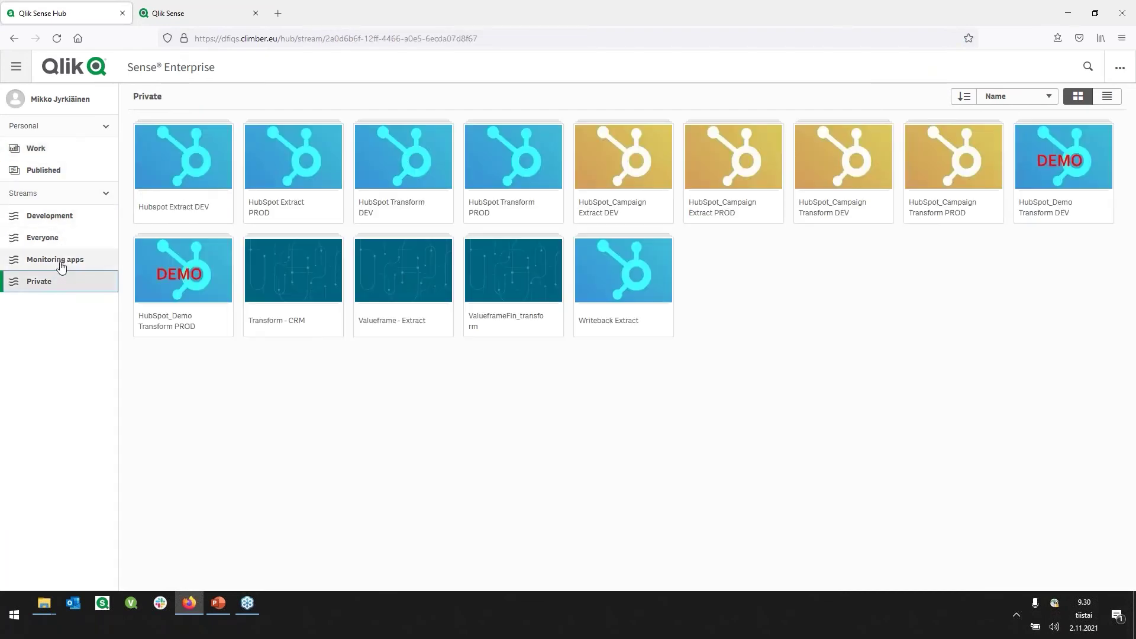
{"action": "left_click", "coordinate": [62, 258]}
{"action": "left_click", "coordinate": [62, 238]}
{"action": "left_click", "coordinate": [63, 218]}
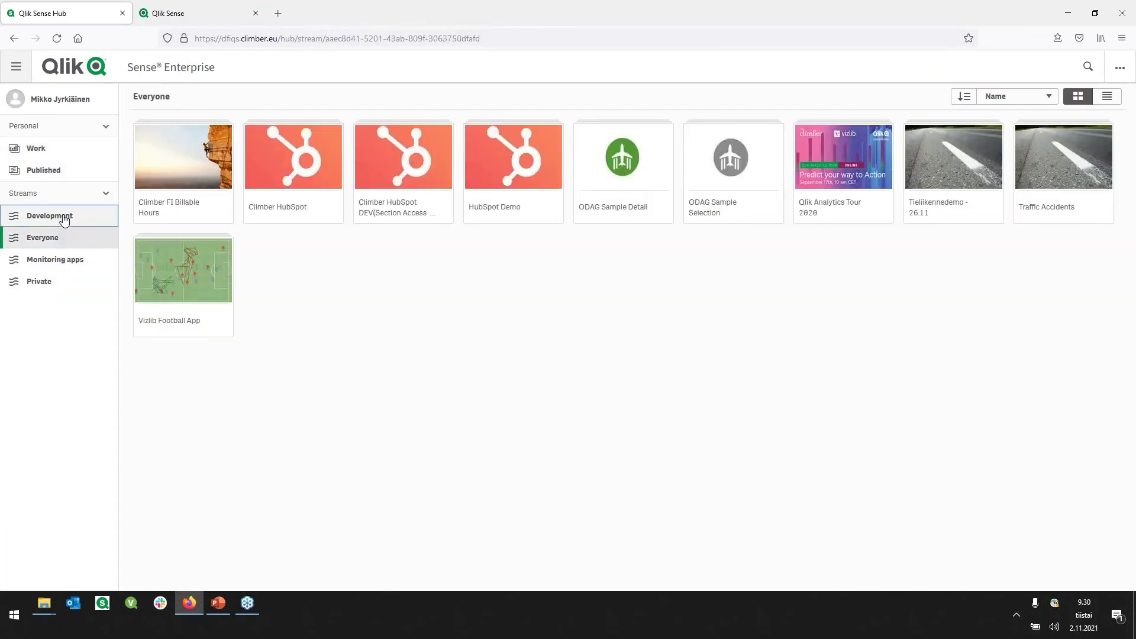
{"action": "left_click", "coordinate": [64, 169]}
{"action": "left_click", "coordinate": [68, 148]}
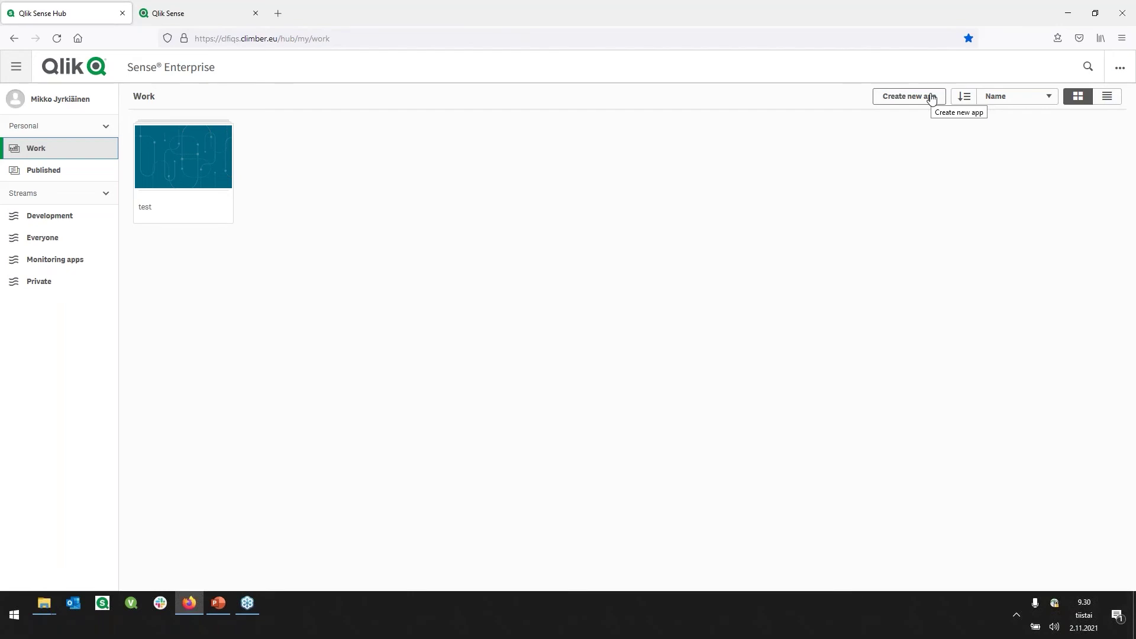
Step: Compare the Enterprise hub with the Qlik Cloud hub and look through the cloud home page
{"action": "left_click", "coordinate": [175, 12]}
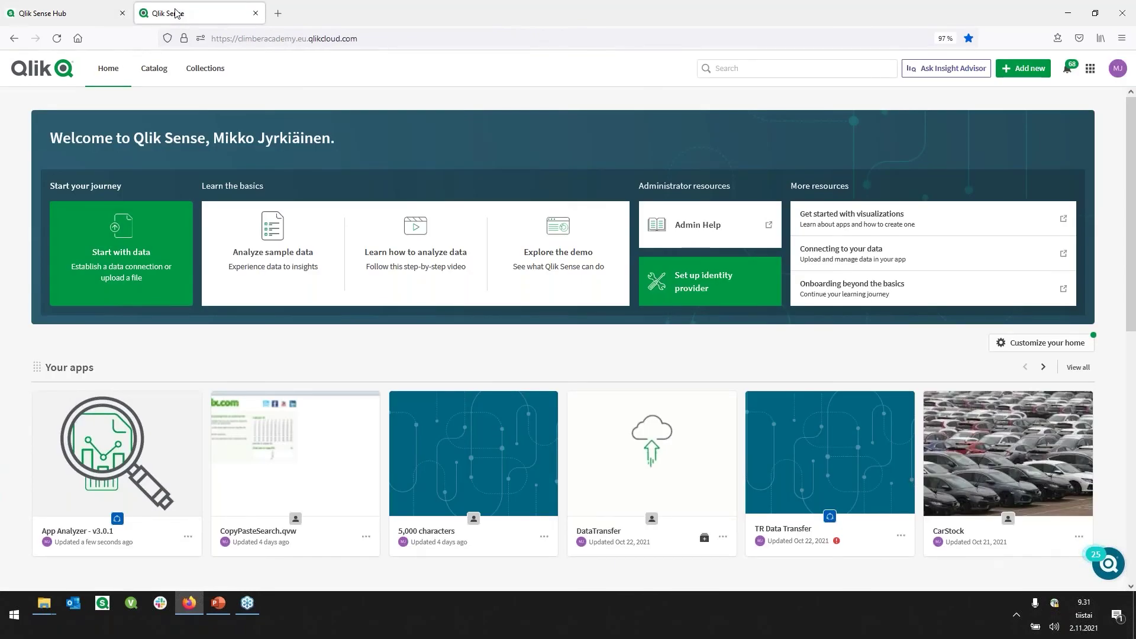
{"action": "left_click", "coordinate": [101, 11]}
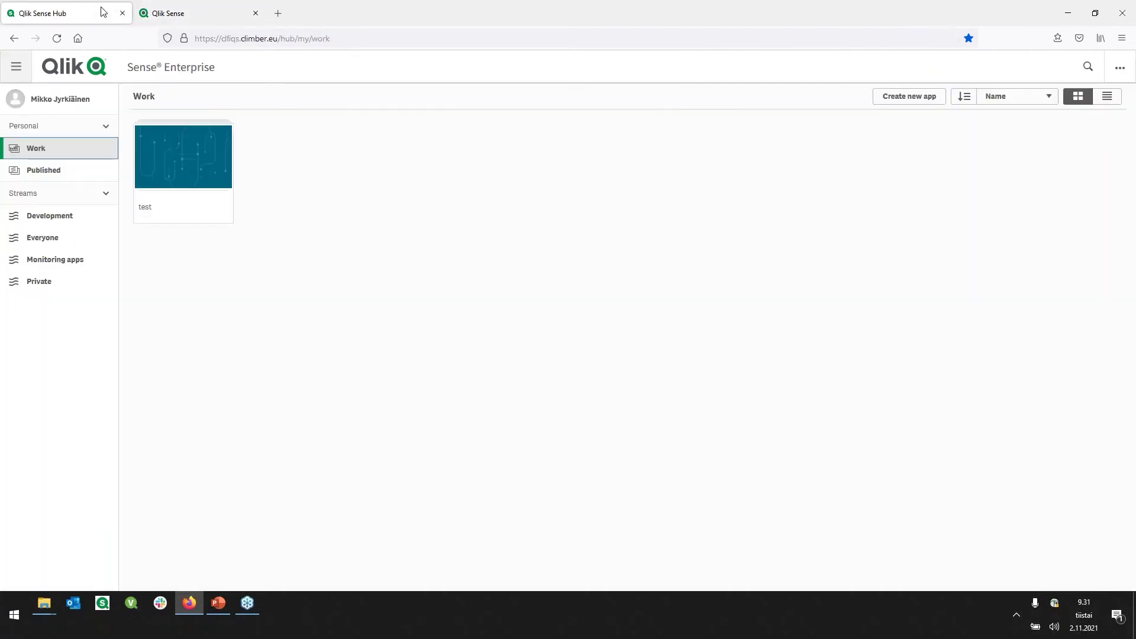
{"action": "left_click", "coordinate": [166, 9]}
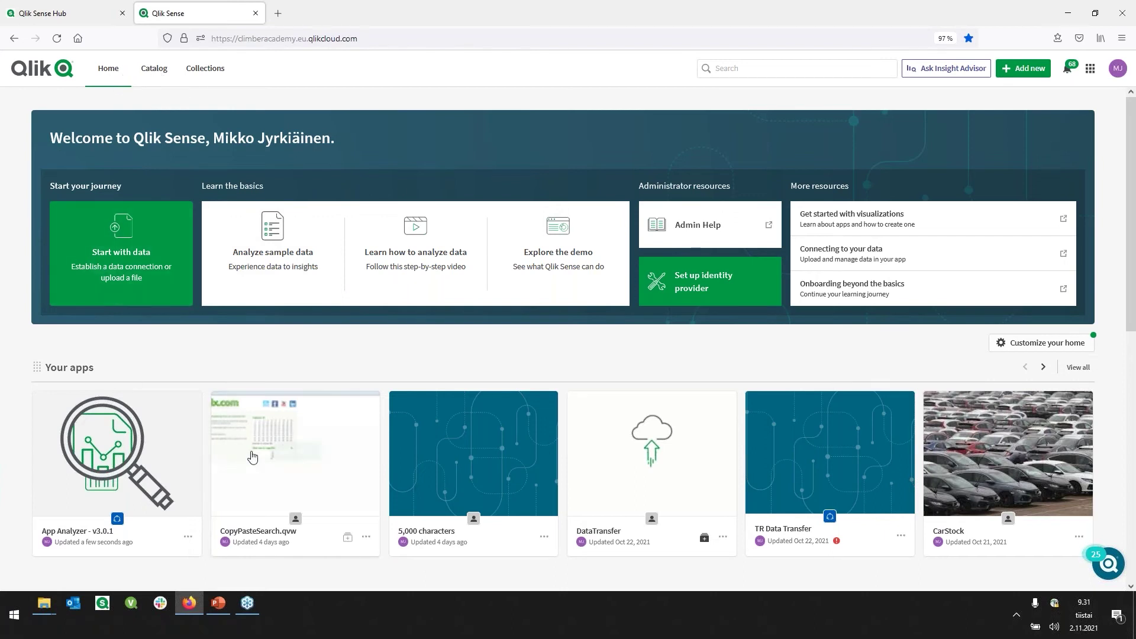
{"action": "scroll", "coordinate": [290, 414], "scroll_direction": "down", "scroll_amount": 2}
{"action": "scroll", "coordinate": [180, 349], "scroll_direction": "up", "scroll_amount": 2}
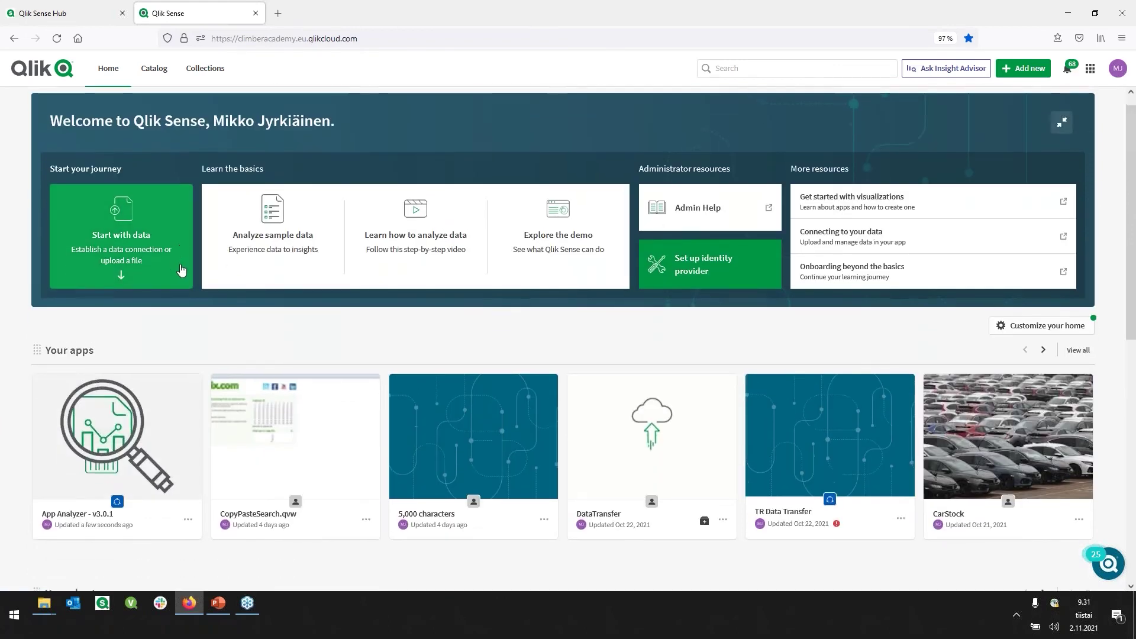
{"action": "scroll", "coordinate": [181, 269], "scroll_direction": "down", "scroll_amount": 6}
{"action": "scroll", "coordinate": [181, 278], "scroll_direction": "down", "scroll_amount": 2}
{"action": "scroll", "coordinate": [182, 279], "scroll_direction": "up", "scroll_amount": 8}
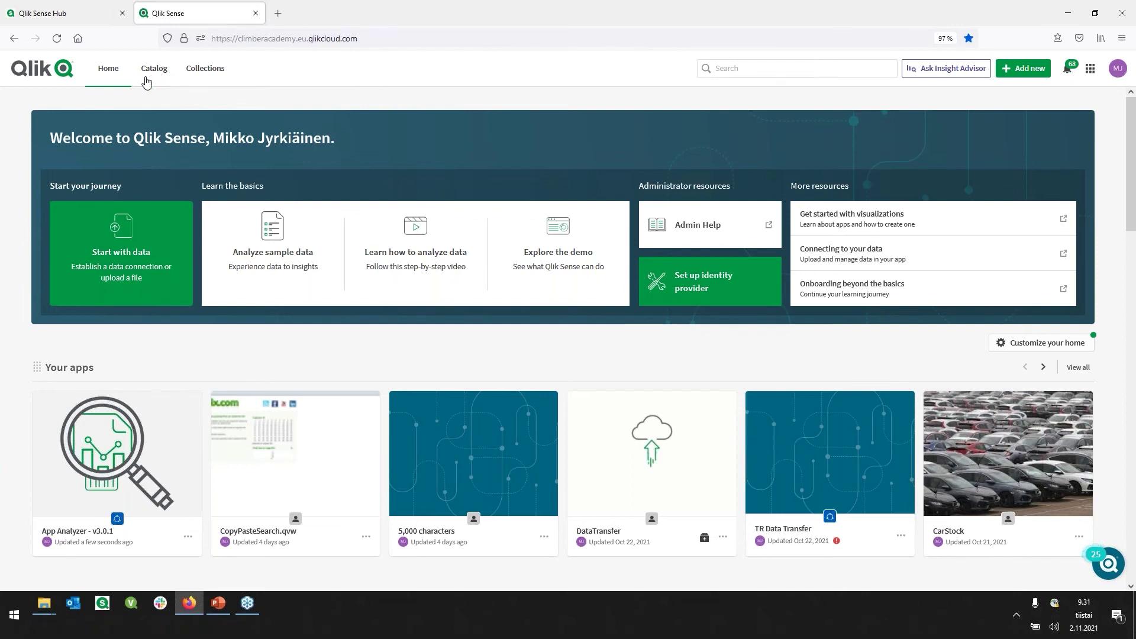
Step: View the cloud hub's Collections and Catalog pages, then return to Home
{"action": "left_click", "coordinate": [190, 70]}
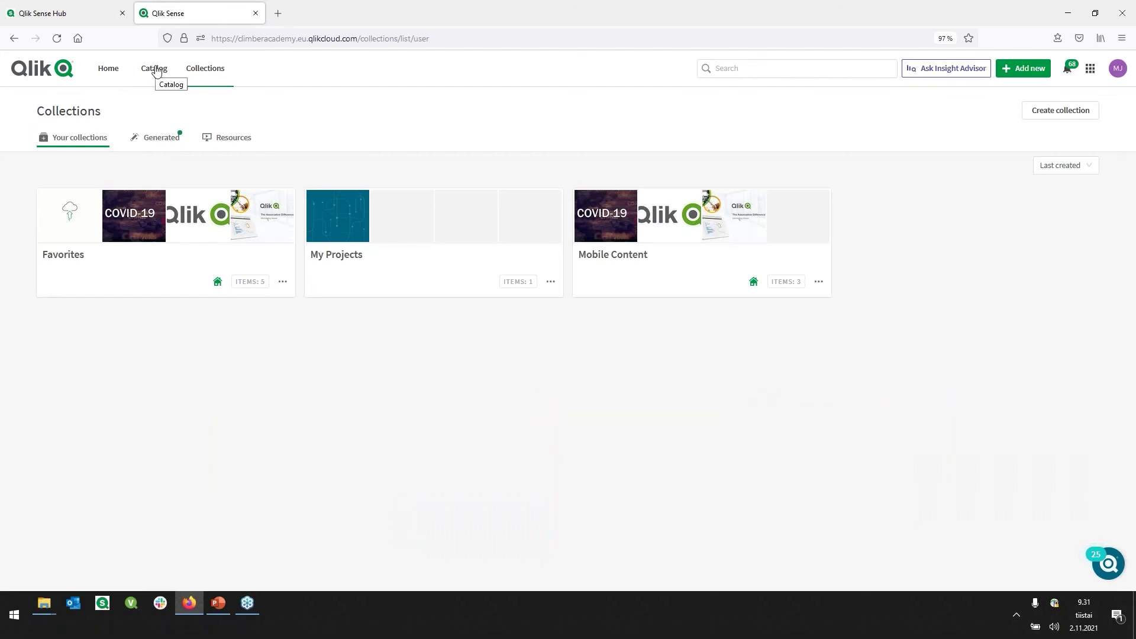
{"action": "left_click", "coordinate": [157, 70]}
{"action": "left_click", "coordinate": [115, 73]}
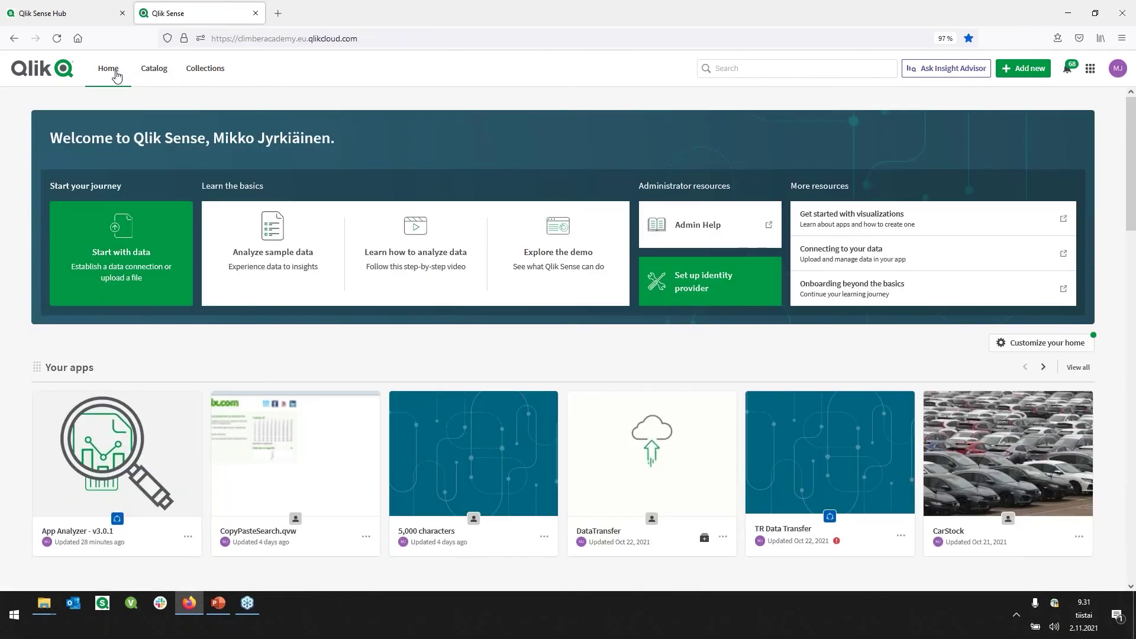
Step: Examine the apps and charts sections on the cloud home page and show the remaining charts
{"action": "scroll", "coordinate": [254, 374], "scroll_direction": "down", "scroll_amount": 8}
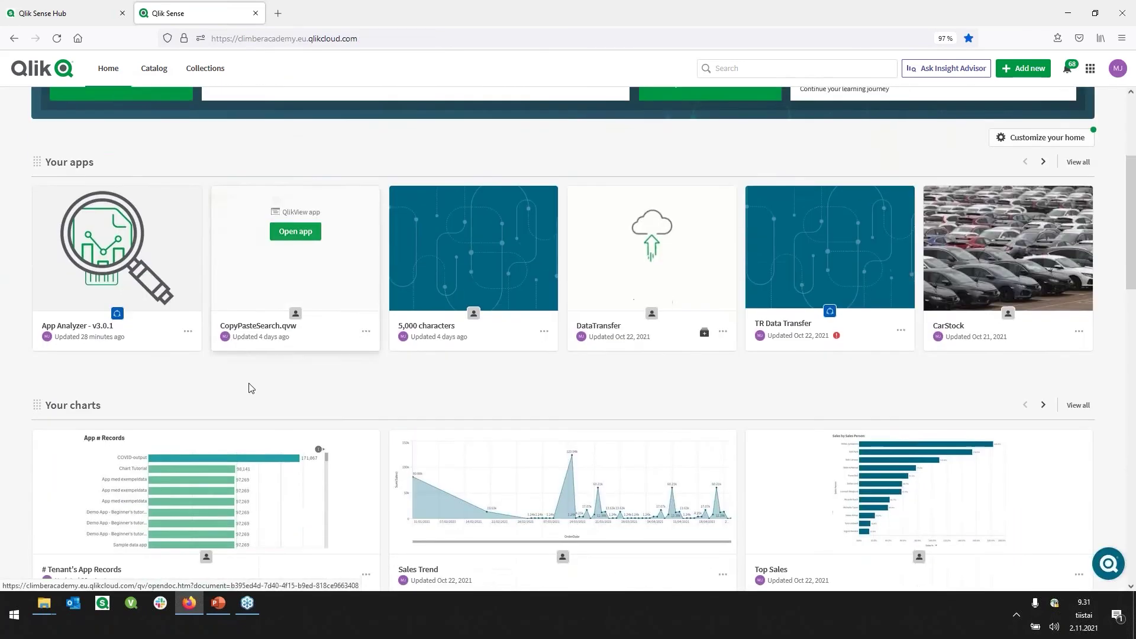
{"action": "scroll", "coordinate": [253, 391], "scroll_direction": "up", "scroll_amount": 4}
{"action": "scroll", "coordinate": [253, 395], "scroll_direction": "up", "scroll_amount": 5}
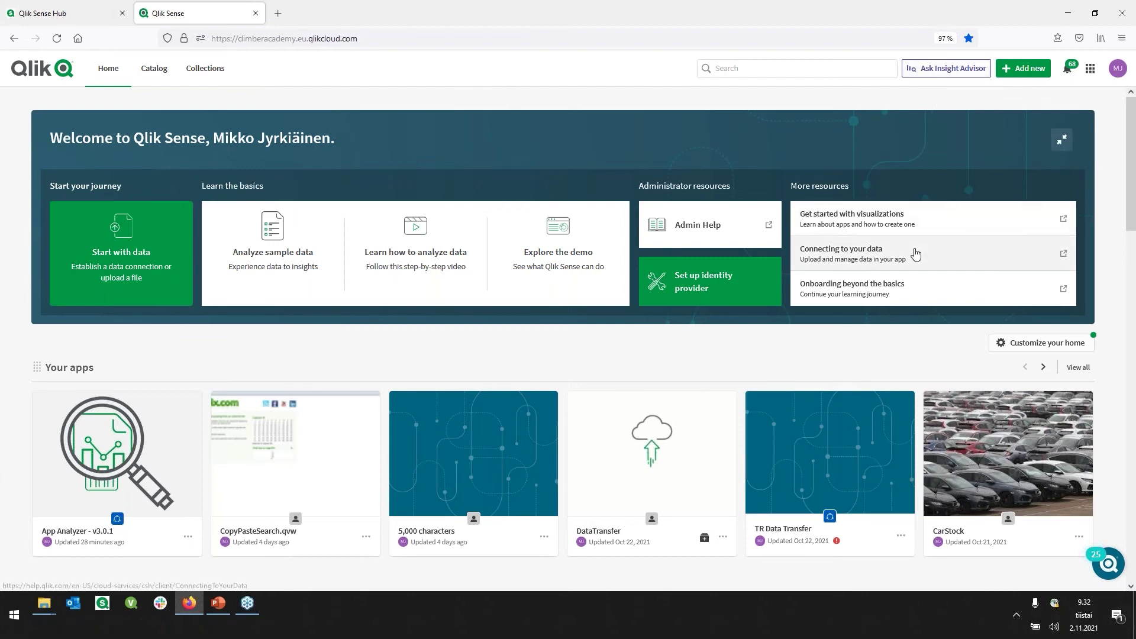
{"action": "scroll", "coordinate": [918, 172], "scroll_direction": "down", "scroll_amount": 1}
{"action": "scroll", "coordinate": [919, 172], "scroll_direction": "down", "scroll_amount": 2}
{"action": "scroll", "coordinate": [513, 241], "scroll_direction": "down", "scroll_amount": 2}
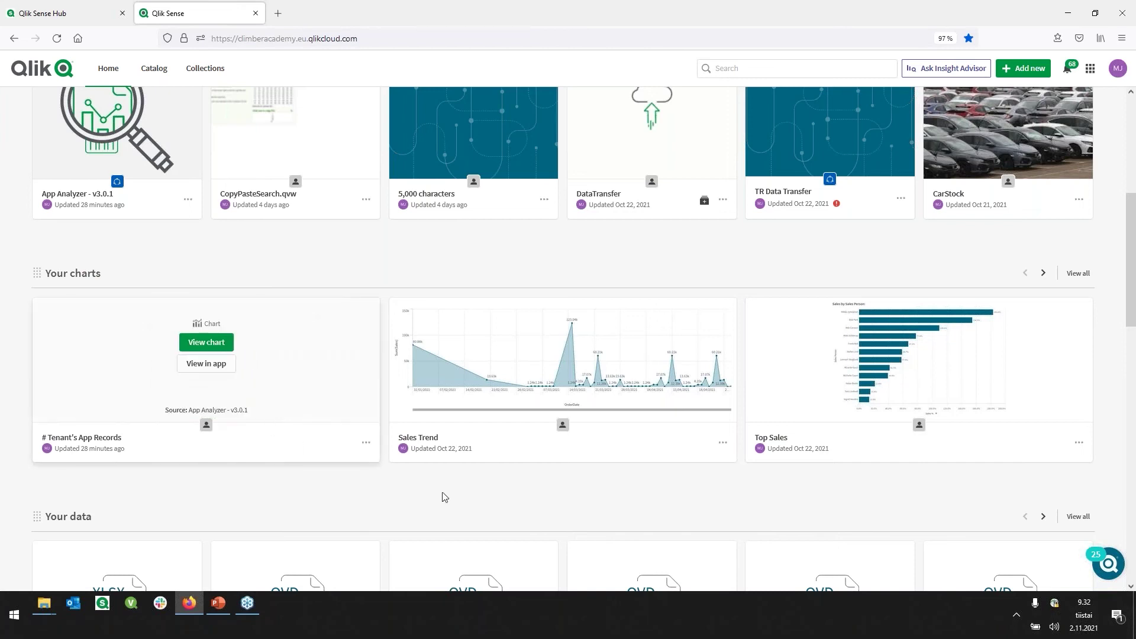
{"action": "mouse_move", "coordinate": [257, 332]}
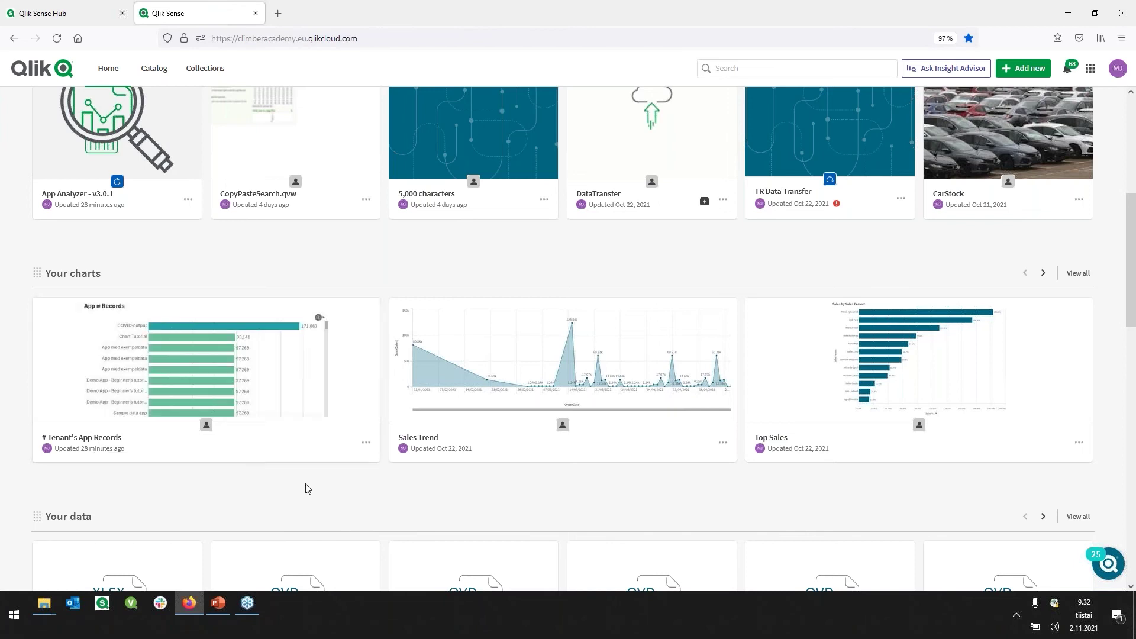
{"action": "mouse_move", "coordinate": [244, 352]}
{"action": "left_click", "coordinate": [1044, 274]}
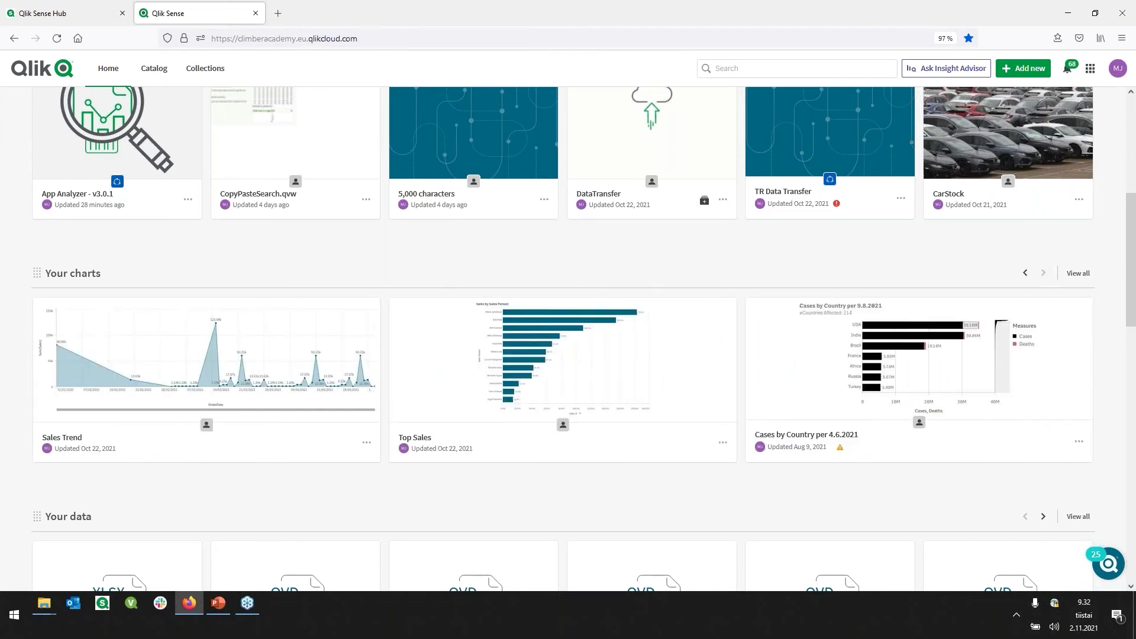
Step: Examine the data, favorites, notes and links sections of the home page and return to its beginning
{"action": "scroll", "coordinate": [893, 442], "scroll_direction": "down", "scroll_amount": 1}
{"action": "scroll", "coordinate": [851, 479], "scroll_direction": "down", "scroll_amount": 12}
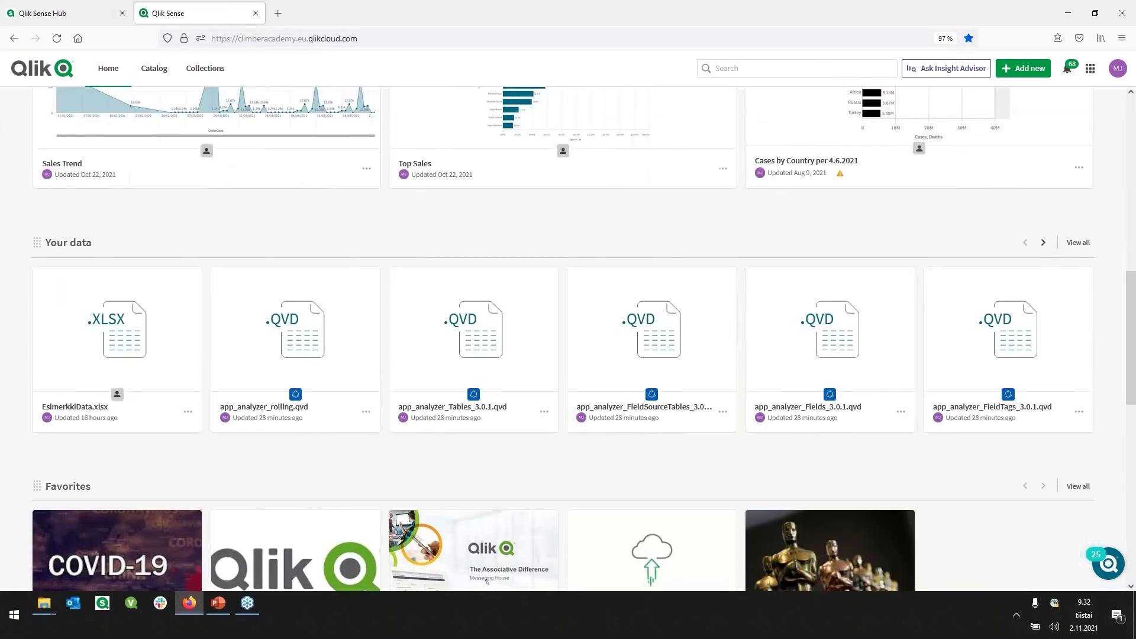
{"action": "scroll", "coordinate": [847, 480], "scroll_direction": "up", "scroll_amount": 9}
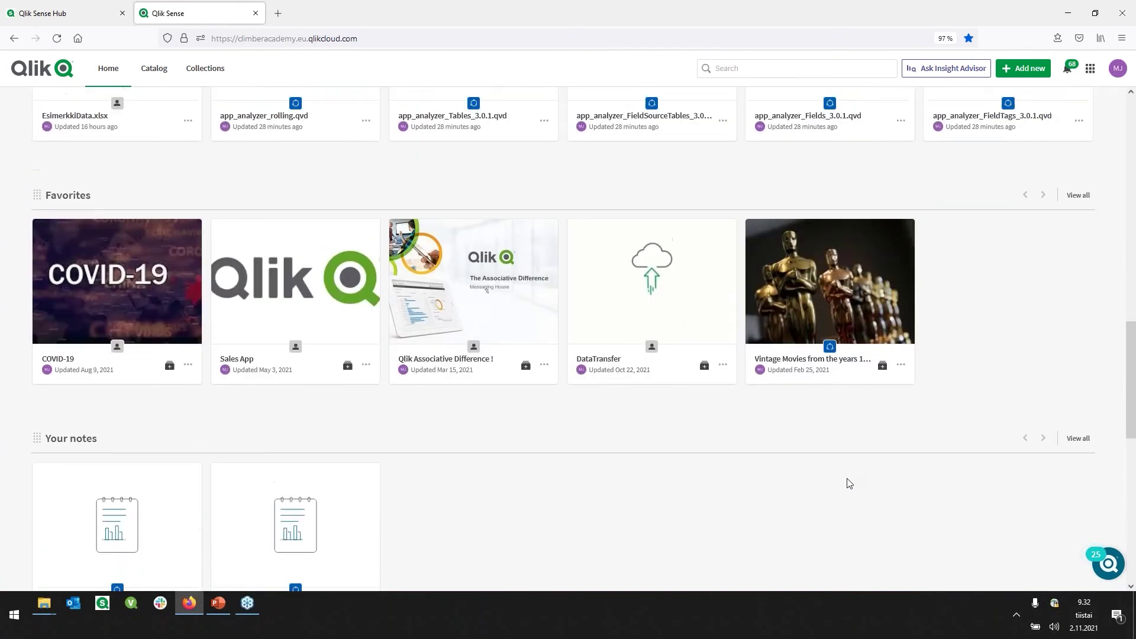
{"action": "scroll", "coordinate": [847, 478], "scroll_direction": "down", "scroll_amount": 5}
{"action": "scroll", "coordinate": [487, 231], "scroll_direction": "down", "scroll_amount": 4}
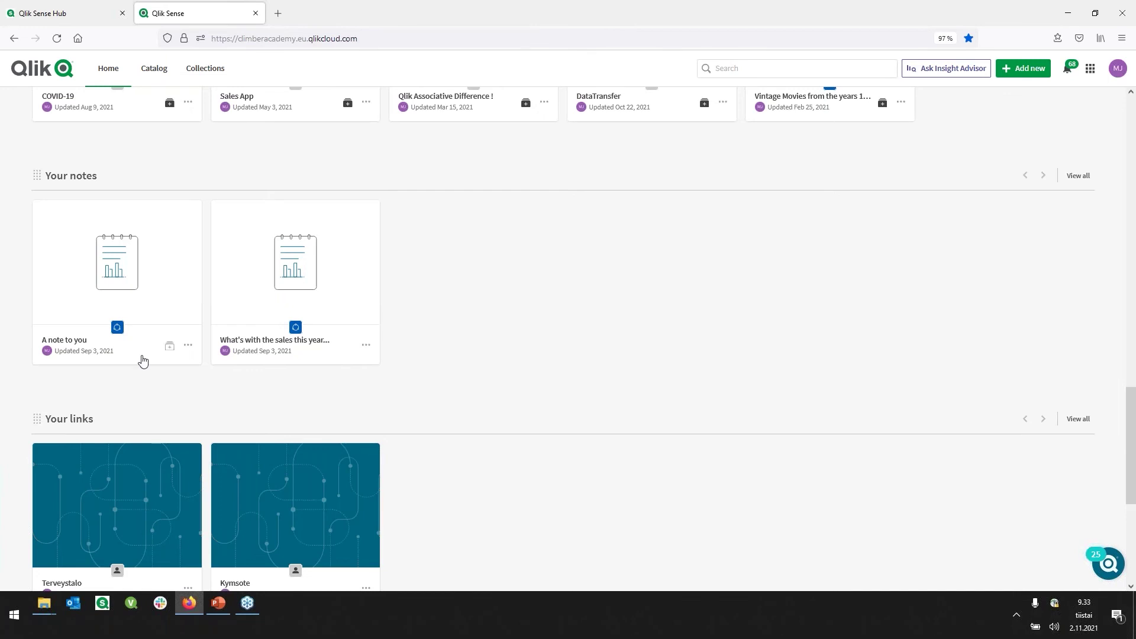
{"action": "mouse_move", "coordinate": [281, 310]}
{"action": "scroll", "coordinate": [520, 350], "scroll_direction": "down", "scroll_amount": 1}
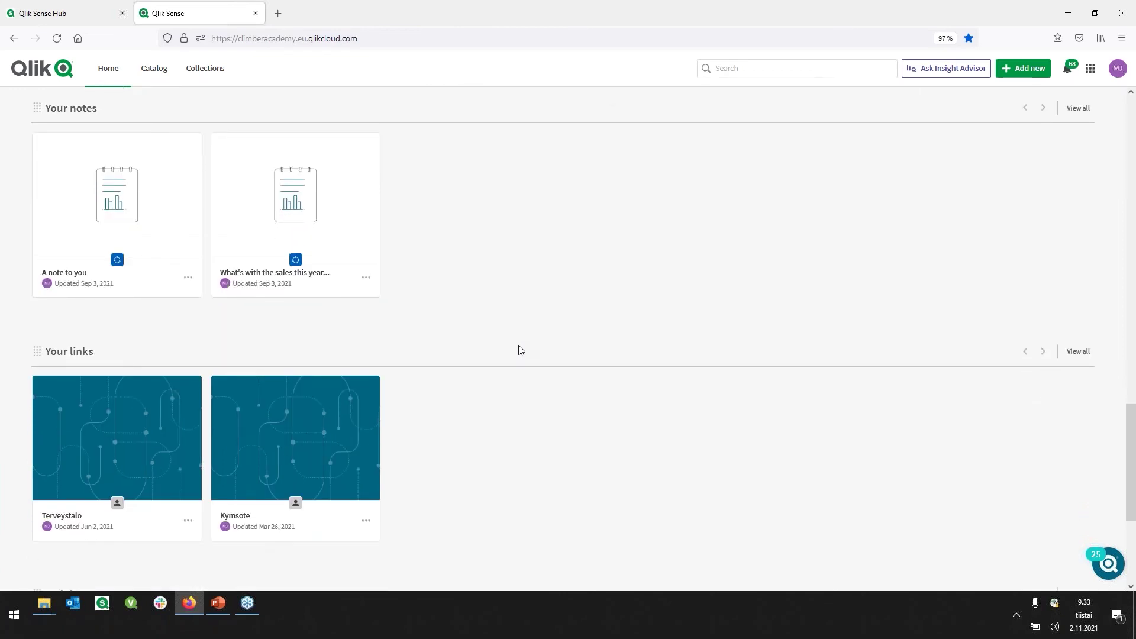
{"action": "scroll", "coordinate": [523, 349], "scroll_direction": "up", "scroll_amount": 15}
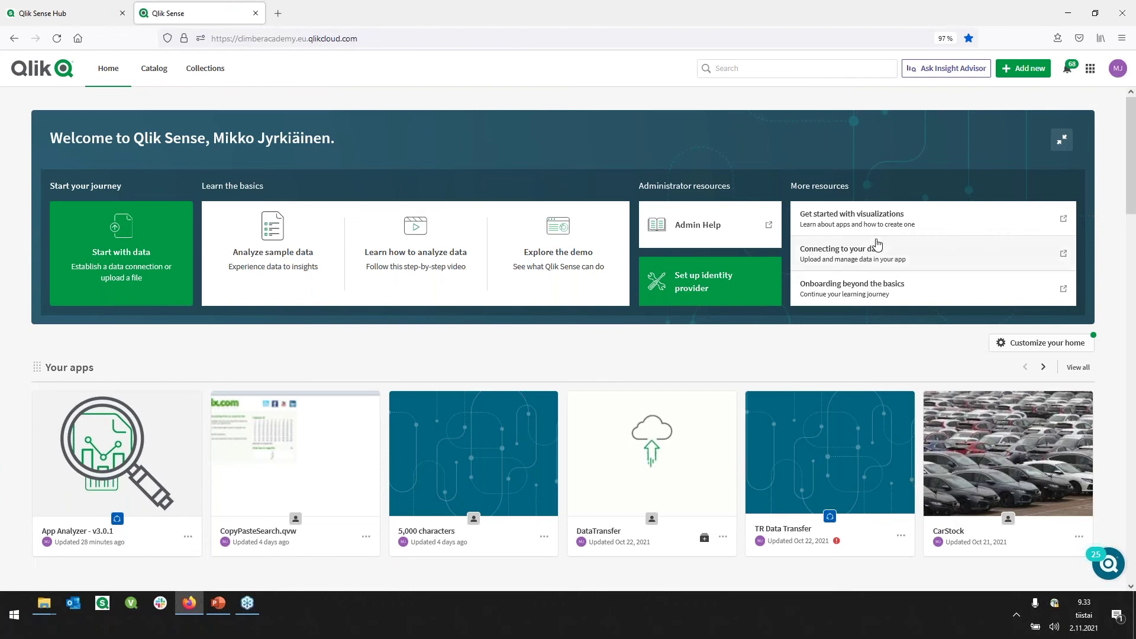
Step: Create a new analytics app named ESimerkki in the Personal space and open it
{"action": "left_click", "coordinate": [1034, 70]}
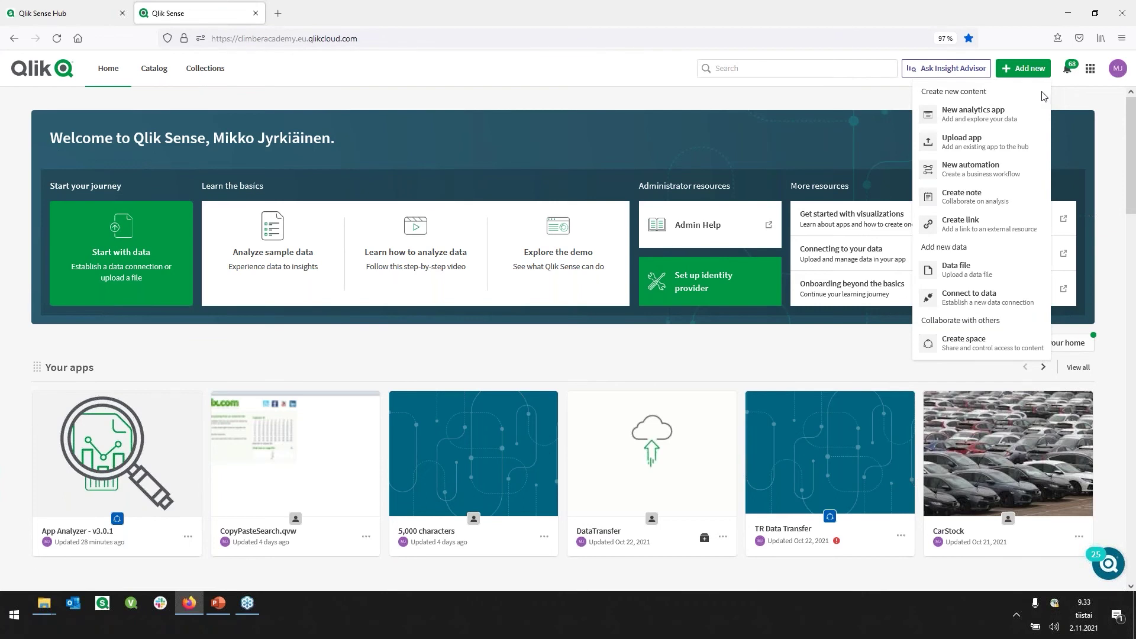
{"action": "left_click", "coordinate": [982, 126]}
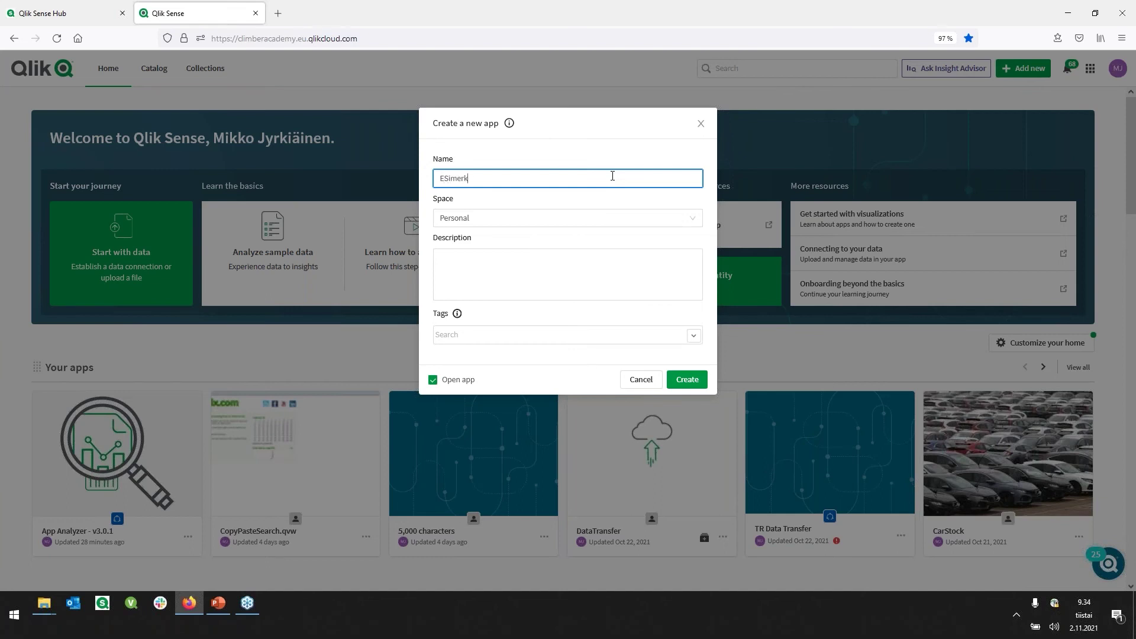
{"action": "left_click", "coordinate": [686, 380]}
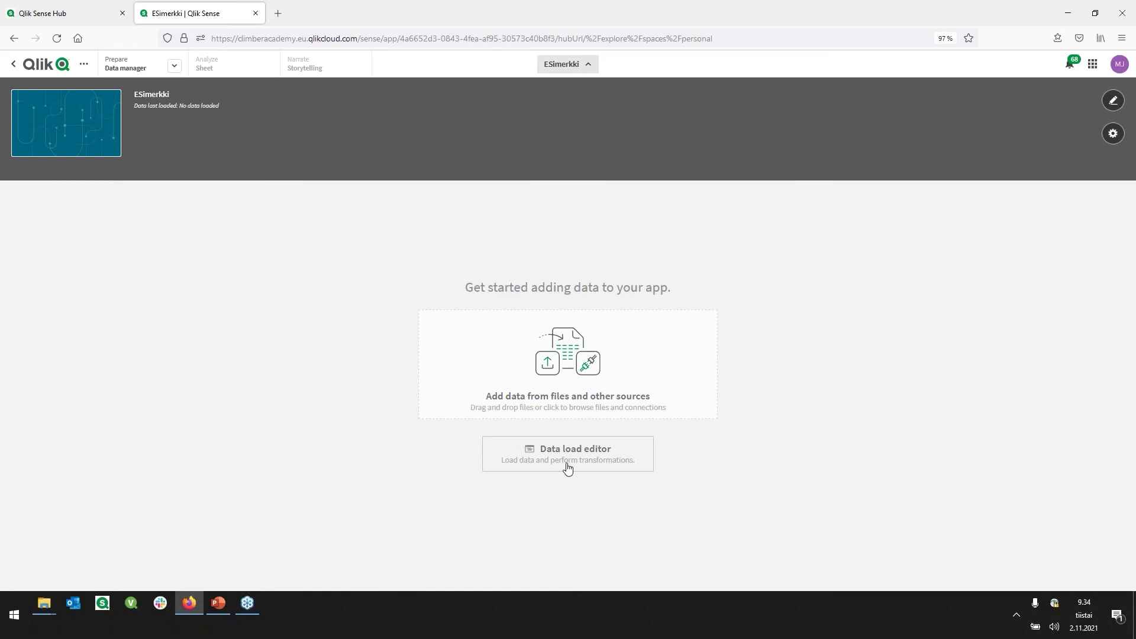
Step: Upload EsimerkkiData.xlsx from the Webinar folder as a data source for the app, replacing the existing file
{"action": "left_click", "coordinate": [629, 391]}
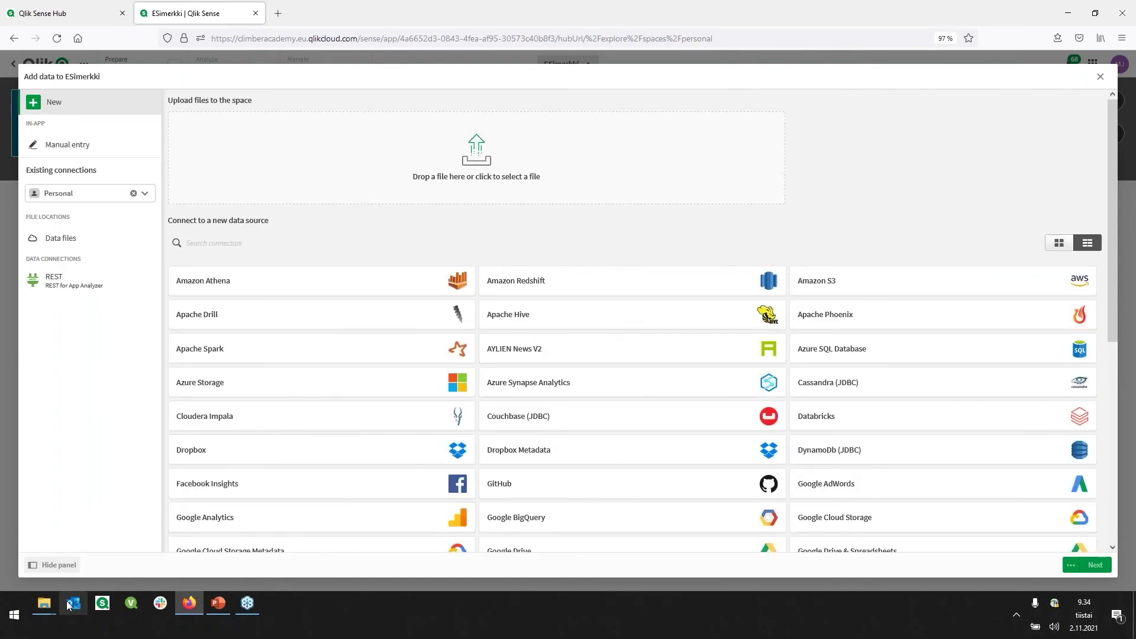
{"action": "mouse_move", "coordinate": [52, 604]}
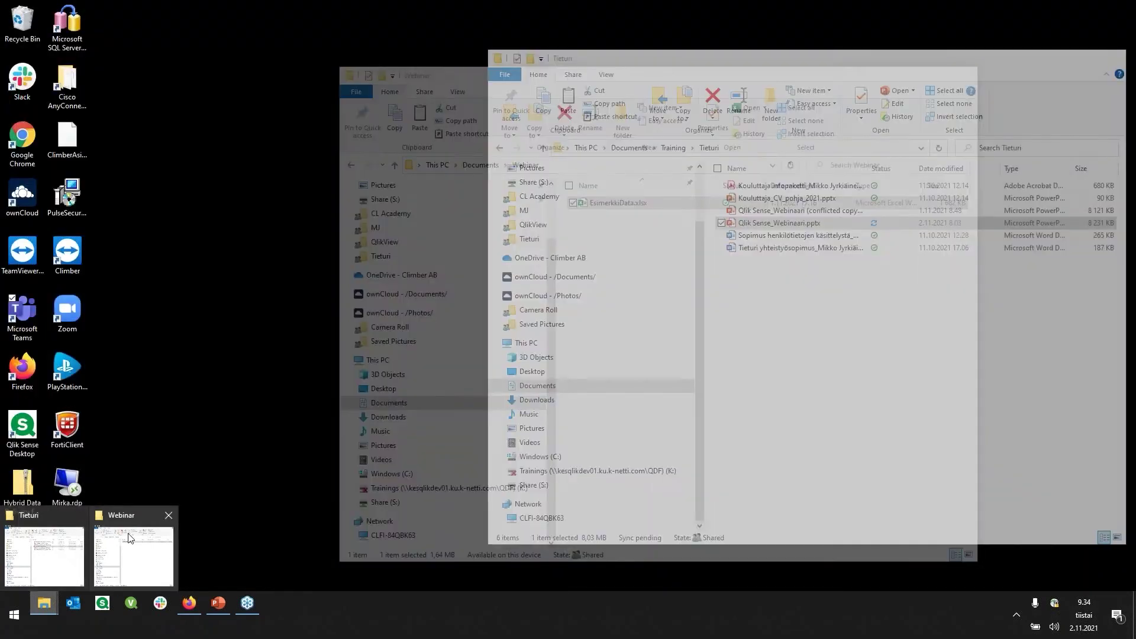
{"action": "left_click", "coordinate": [140, 533]}
{"action": "left_click_drag", "start_coordinate": [732, 78], "coordinate": [711, 393]}
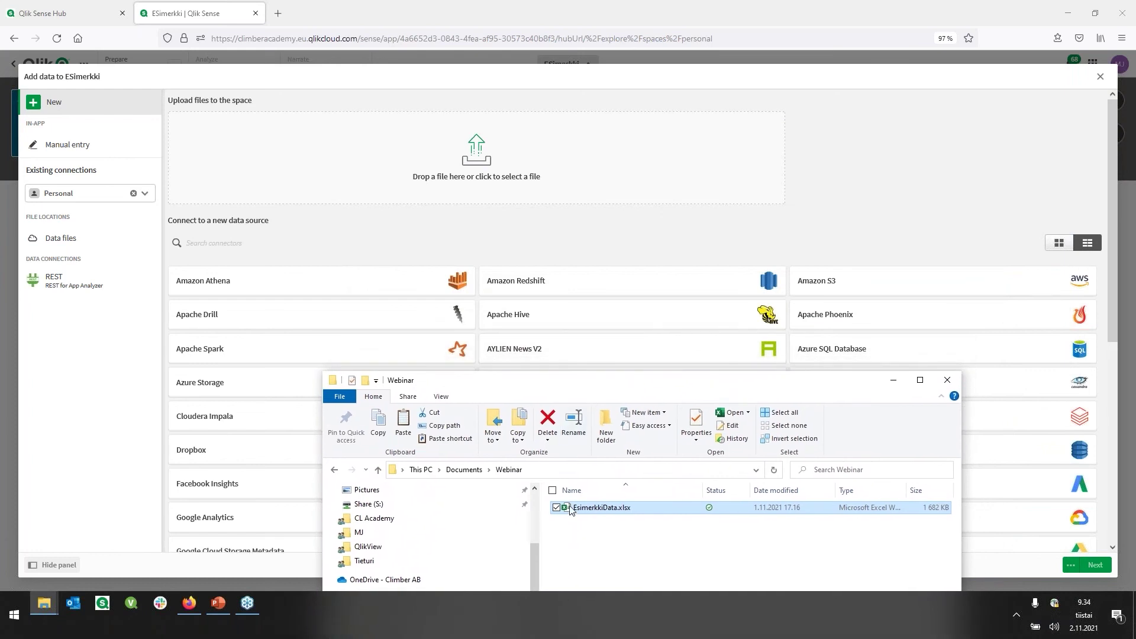
{"action": "left_click_drag", "start_coordinate": [594, 514], "coordinate": [512, 193]}
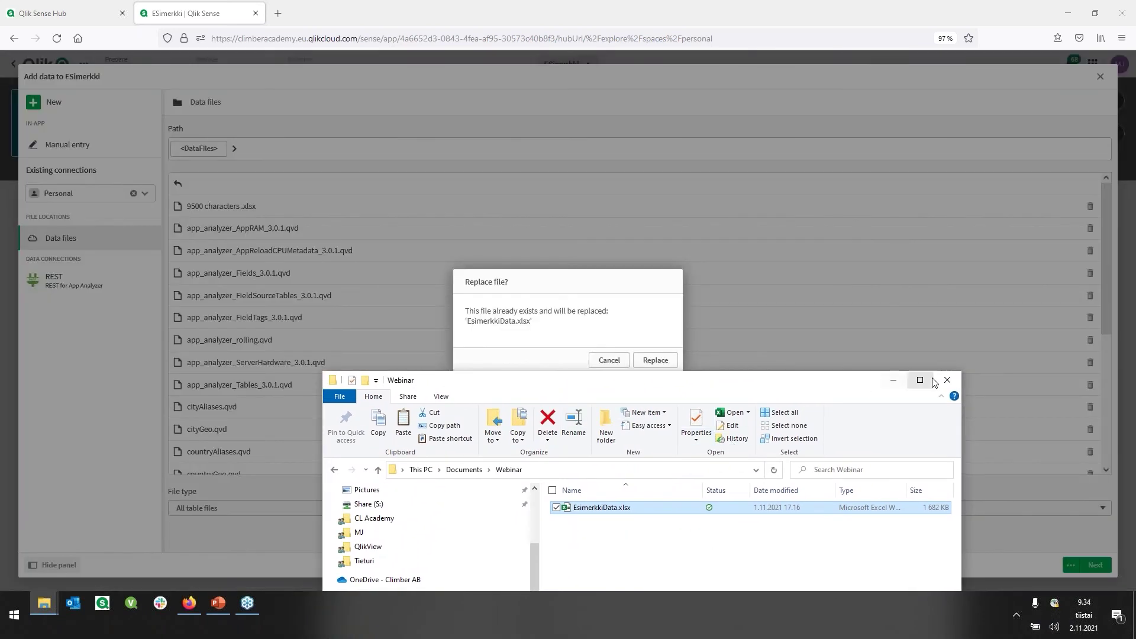
{"action": "left_click", "coordinate": [893, 380]}
{"action": "left_click", "coordinate": [650, 361]}
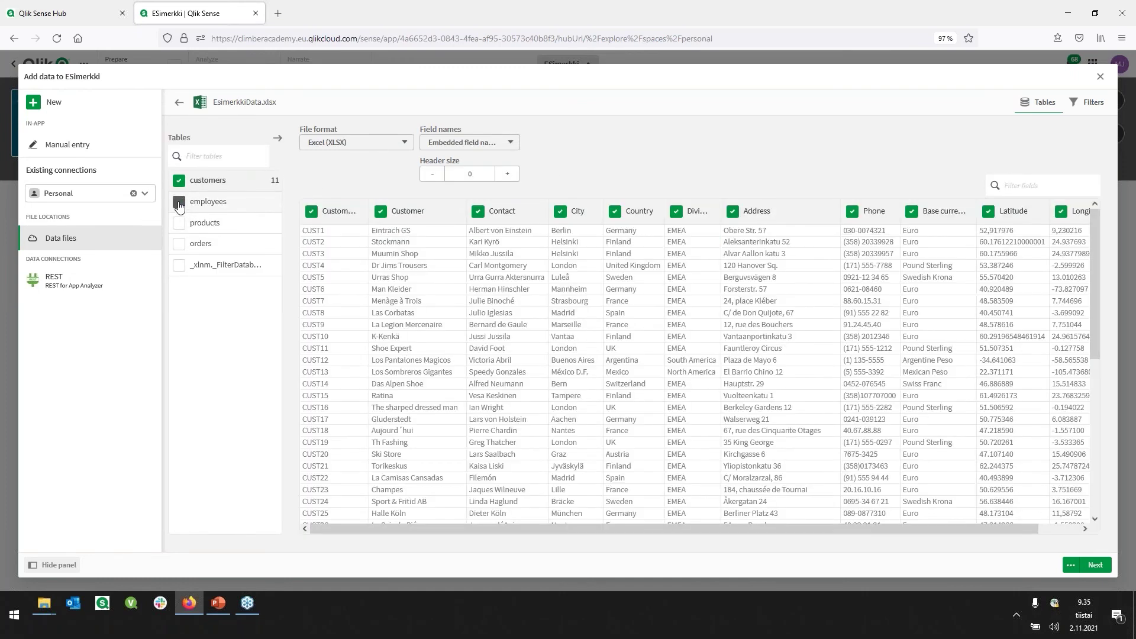
Step: Include the employees, orders and products tables along with customers and add them to the app's data manager
{"action": "left_click", "coordinate": [179, 202]}
{"action": "left_click", "coordinate": [179, 244]}
{"action": "left_click", "coordinate": [179, 223]}
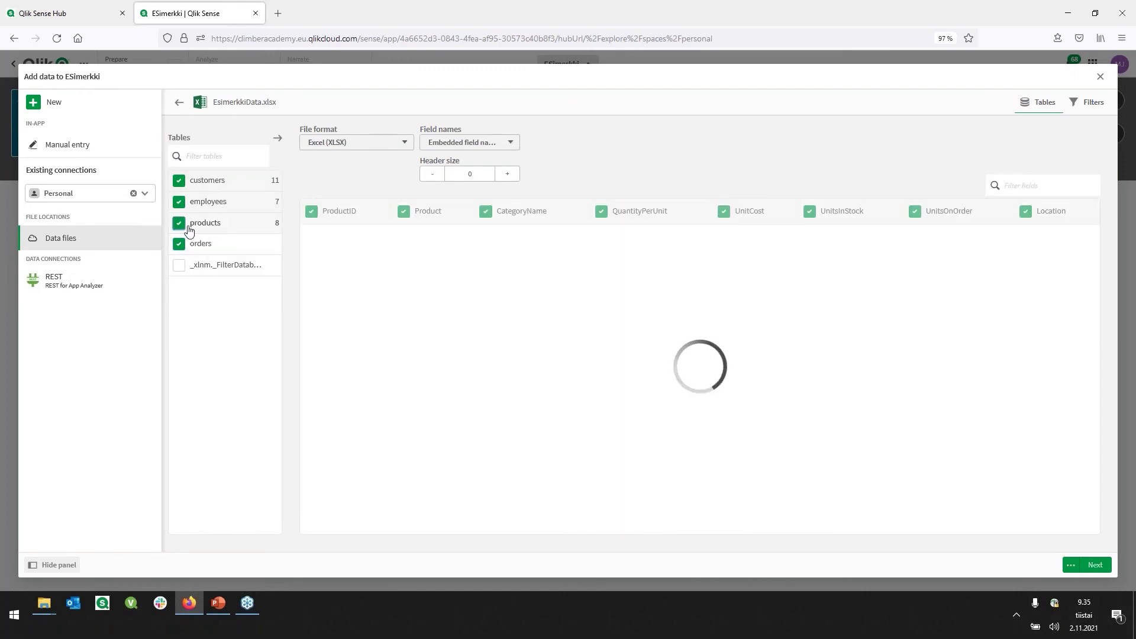
{"action": "left_click", "coordinate": [1096, 569]}
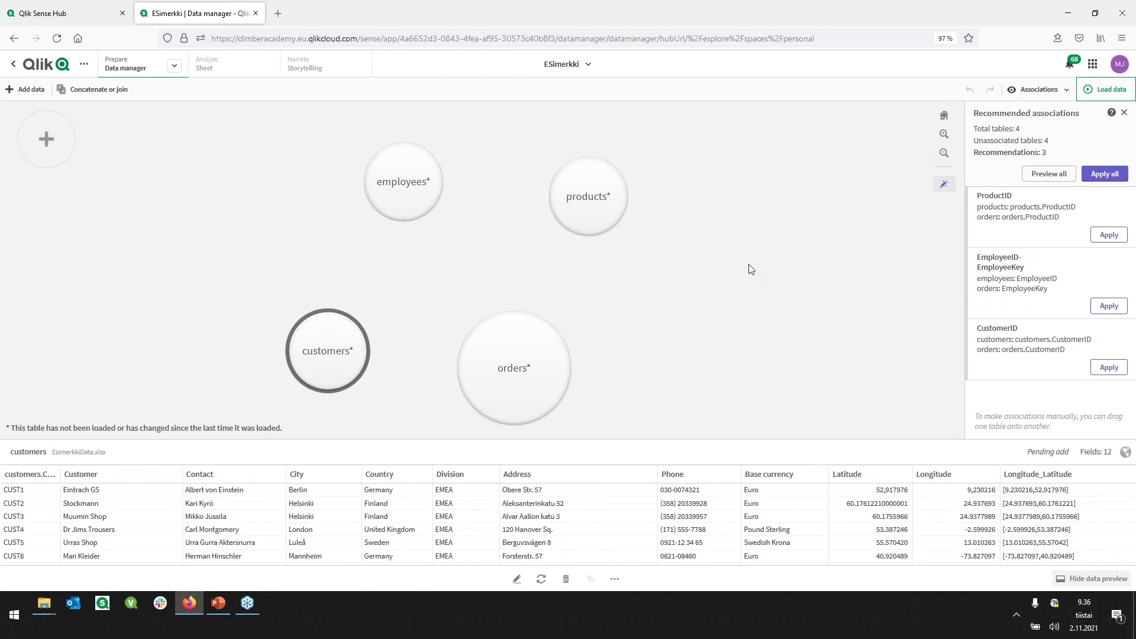
Step: Preview all recommended associations between the four tables and fit the association diagram to the view
{"action": "left_click", "coordinate": [1048, 173]}
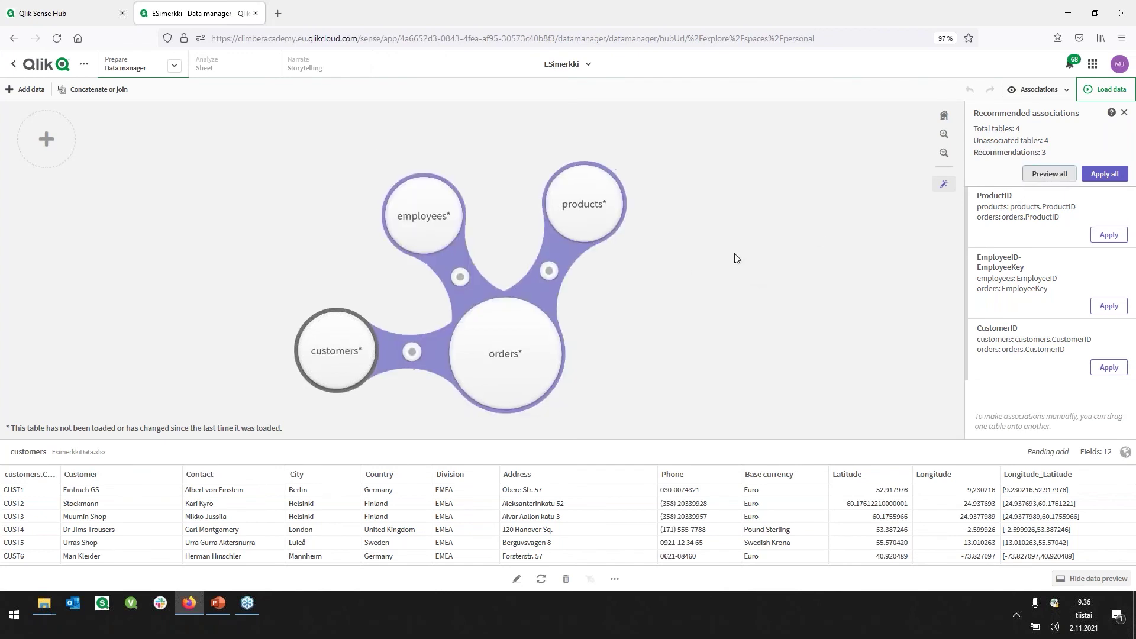
{"action": "left_click", "coordinate": [954, 116]}
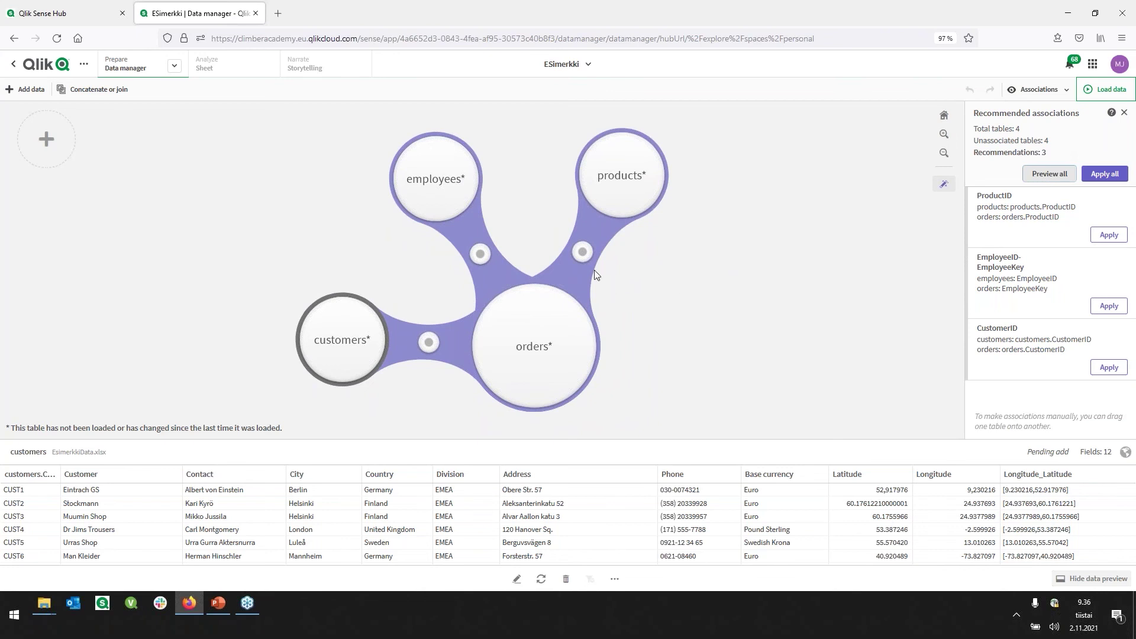
Step: Inspect the three proposed links between the tables, then apply all recommended associations and load the data into the app
{"action": "left_click", "coordinate": [577, 254]}
{"action": "left_click", "coordinate": [480, 254]}
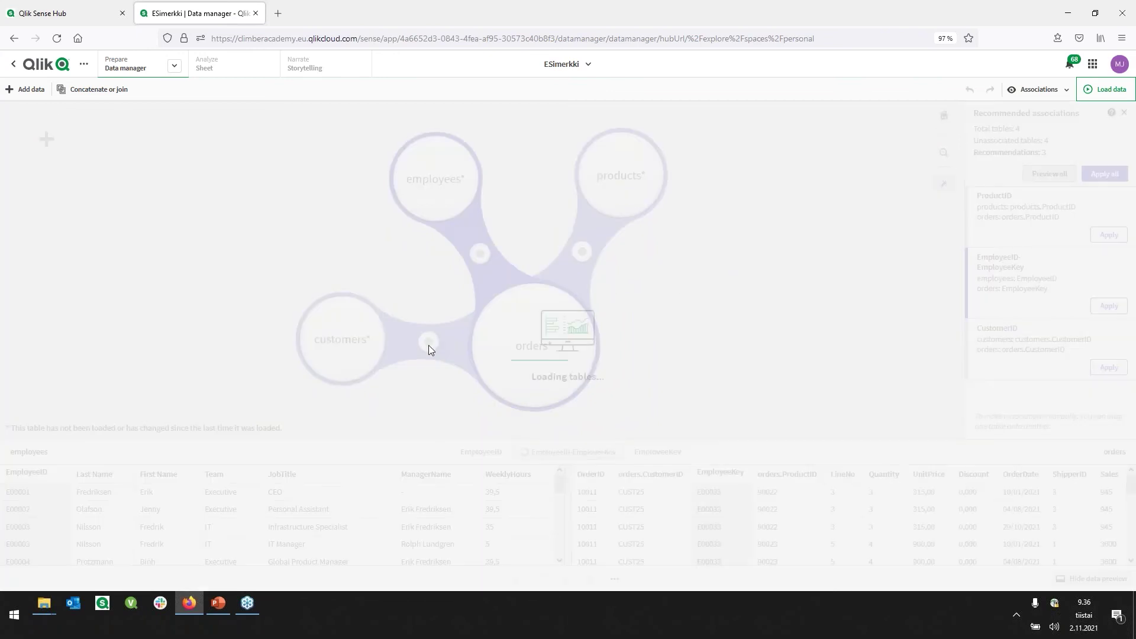
{"action": "left_click", "coordinate": [429, 342]}
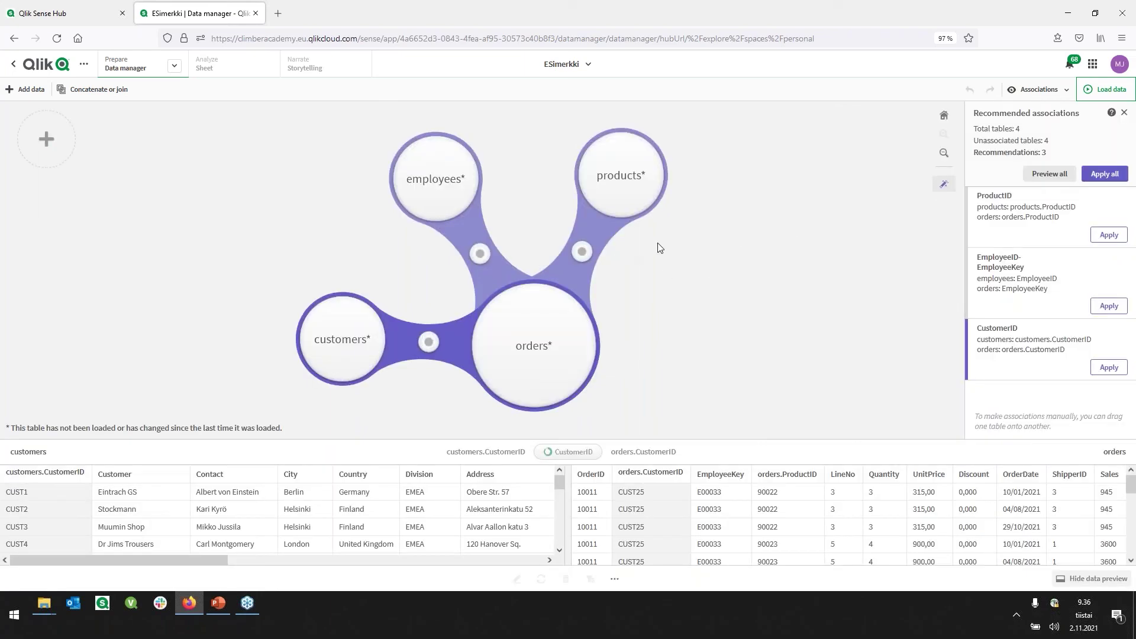
{"action": "left_click", "coordinate": [1104, 174]}
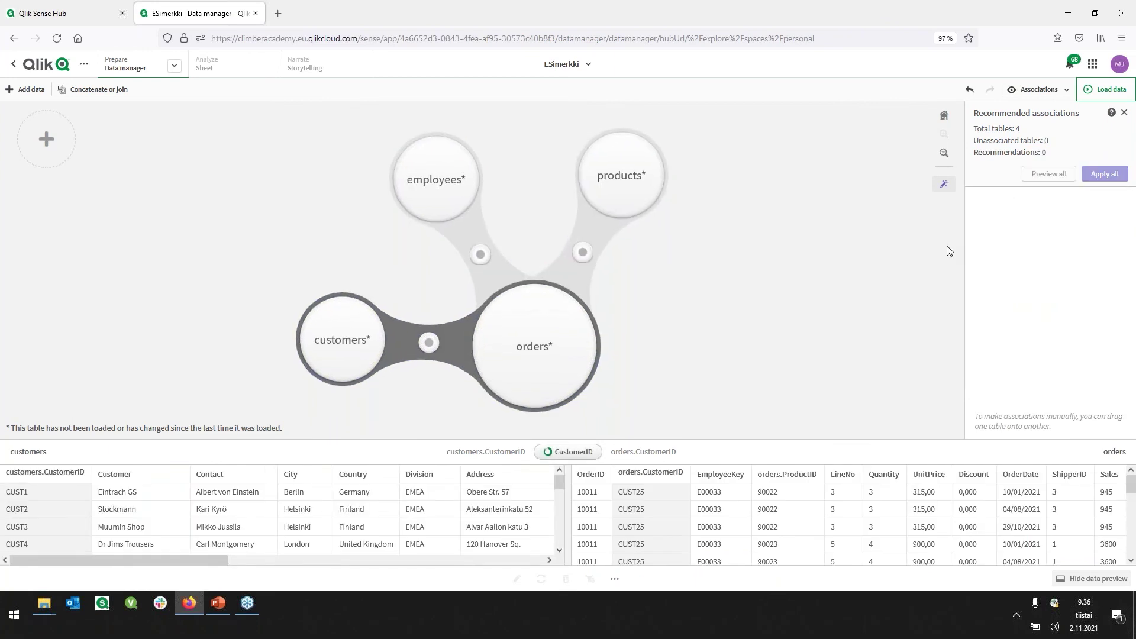
{"action": "left_click", "coordinate": [1105, 89]}
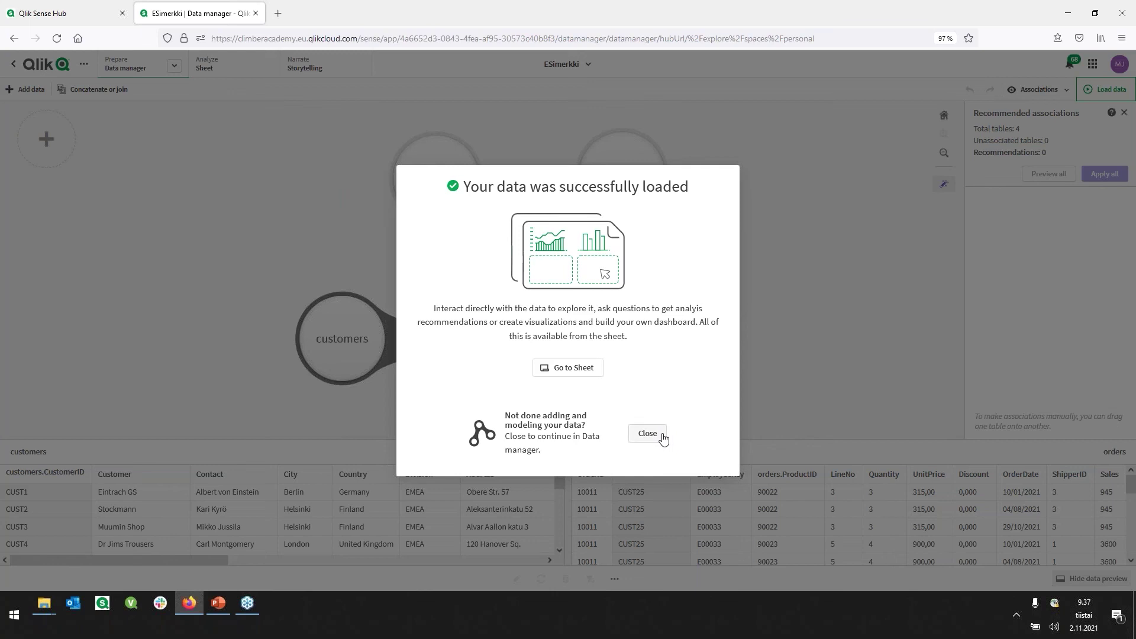
Step: Go to the app's new sheet and generate insights from the data with Insight Advisor's Discovery
{"action": "left_click", "coordinate": [571, 372]}
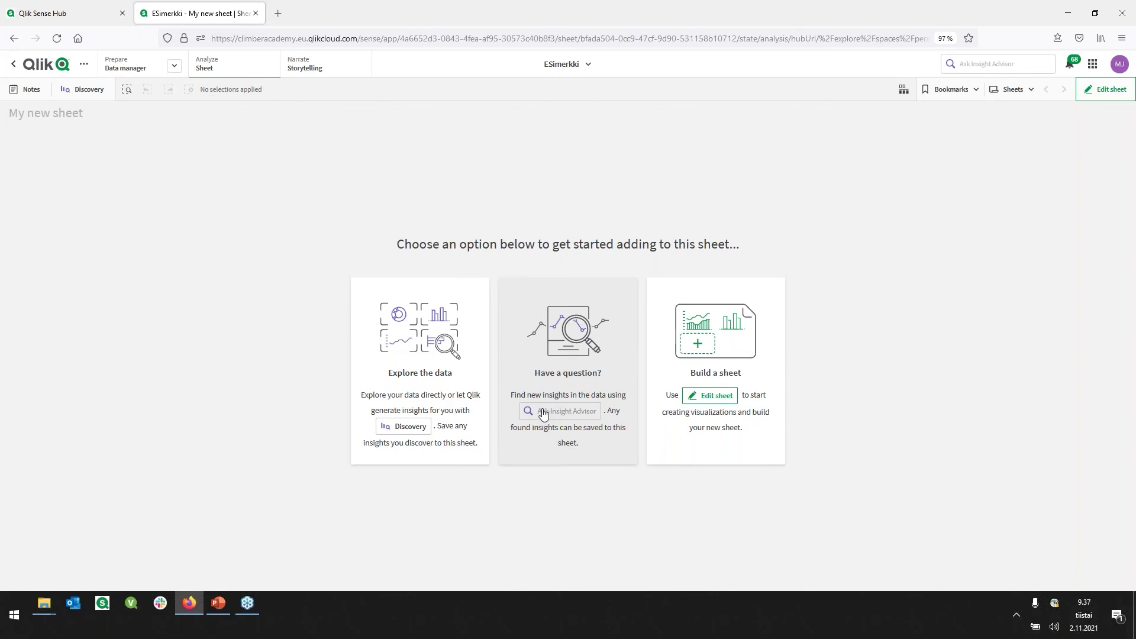
{"action": "left_click", "coordinate": [419, 428]}
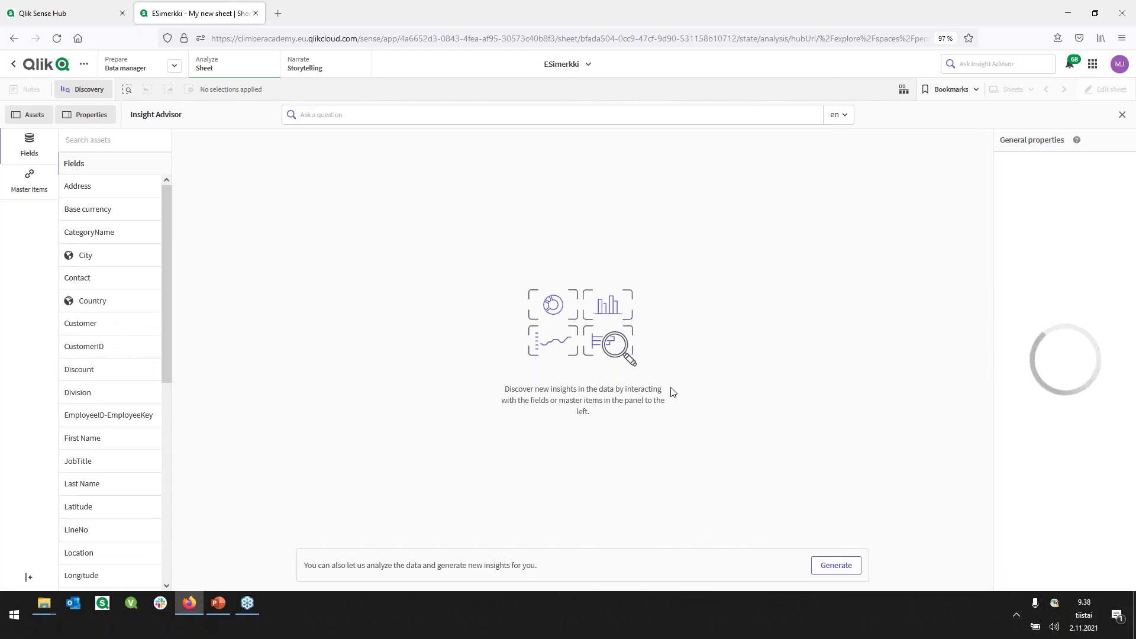
{"action": "left_click", "coordinate": [836, 565]}
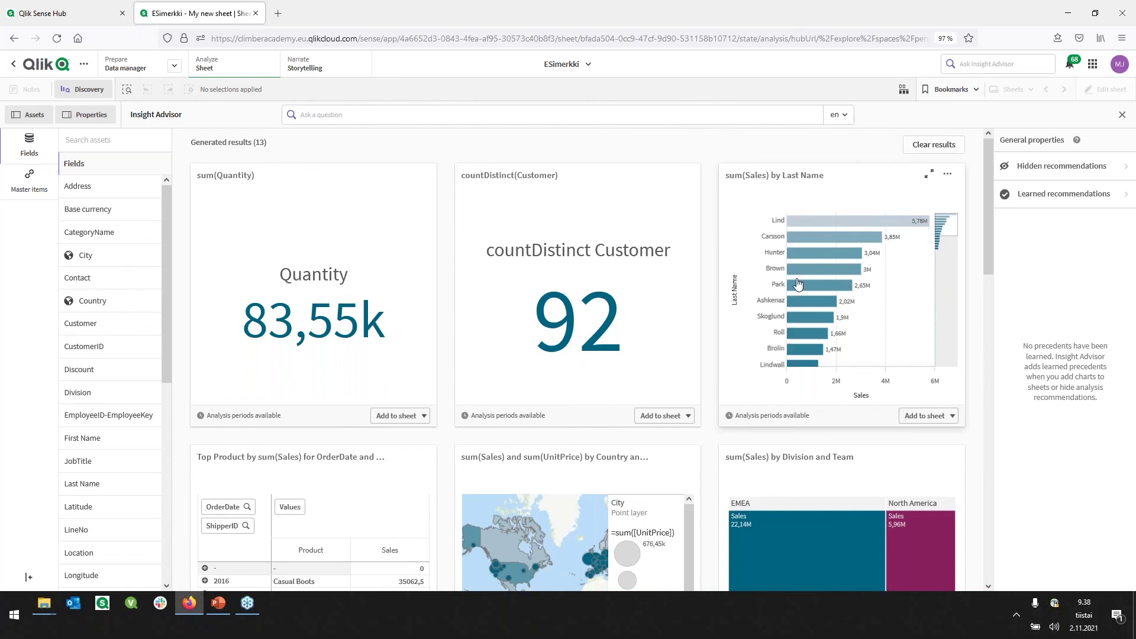
Step: Examine the generated Insight Advisor charts, including the sales map, treemaps, box plot and order date charts
{"action": "scroll", "coordinate": [723, 359], "scroll_direction": "down", "scroll_amount": 3}
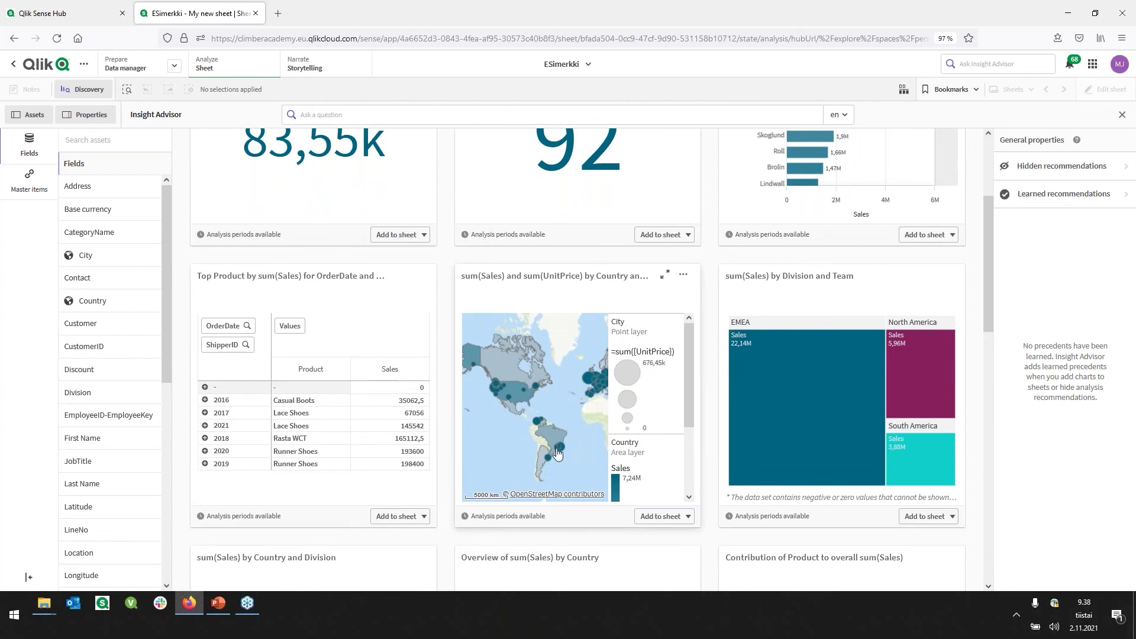
{"action": "scroll", "coordinate": [830, 349], "scroll_direction": "down", "scroll_amount": 3}
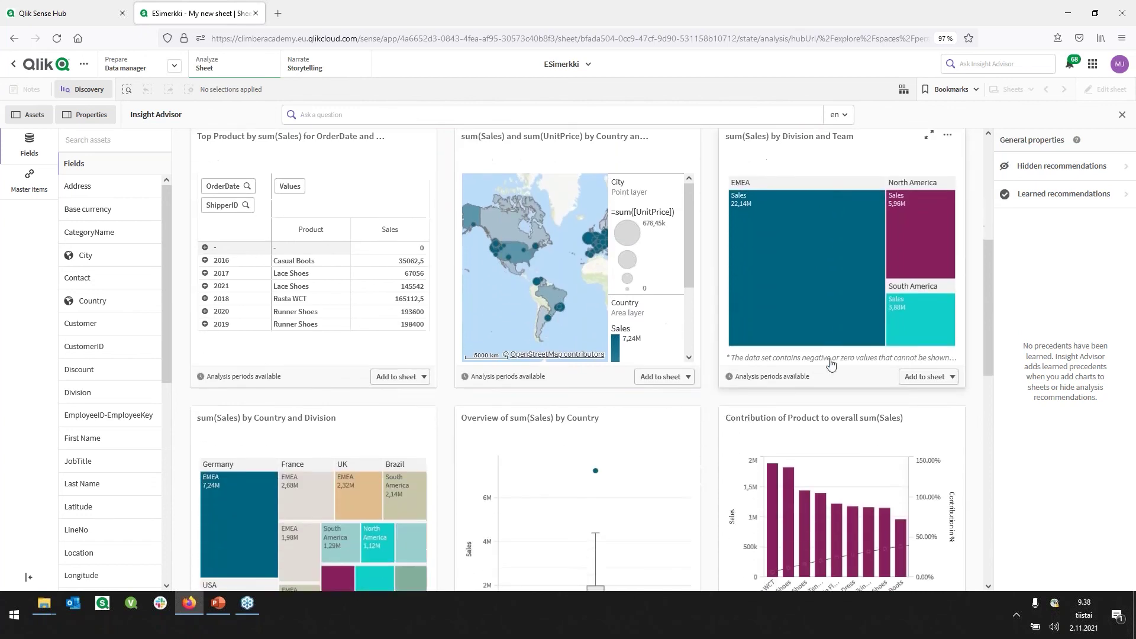
{"action": "scroll", "coordinate": [831, 364], "scroll_direction": "down", "scroll_amount": 3}
{"action": "scroll", "coordinate": [662, 467], "scroll_direction": "down", "scroll_amount": 3}
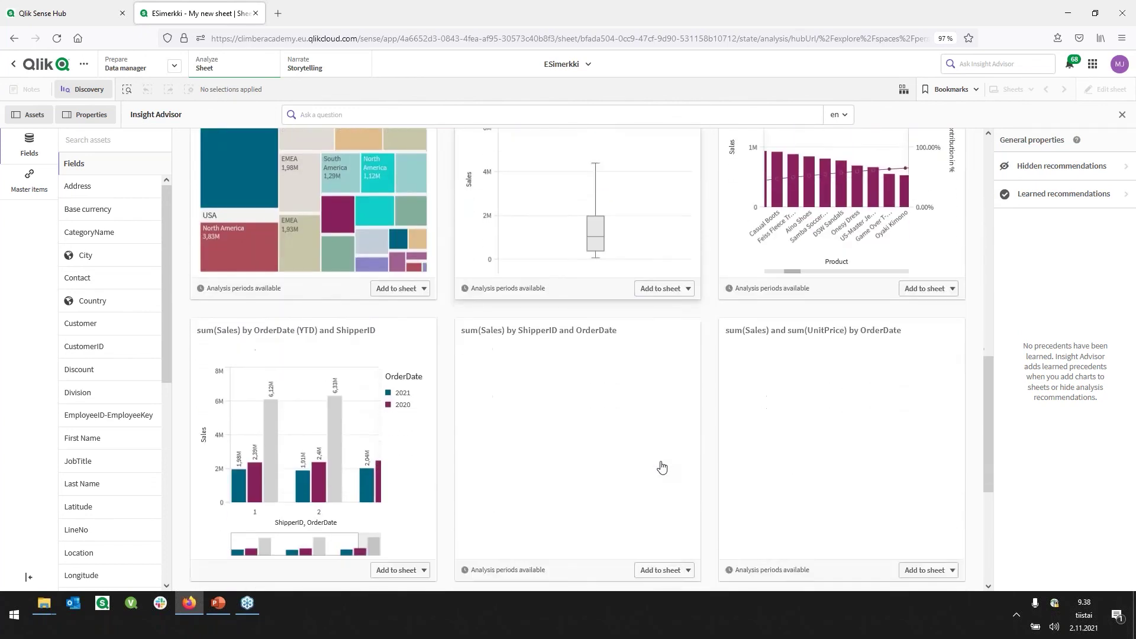
{"action": "scroll", "coordinate": [662, 467], "scroll_direction": "down", "scroll_amount": 5}
{"action": "scroll", "coordinate": [654, 451], "scroll_direction": "up", "scroll_amount": 6}
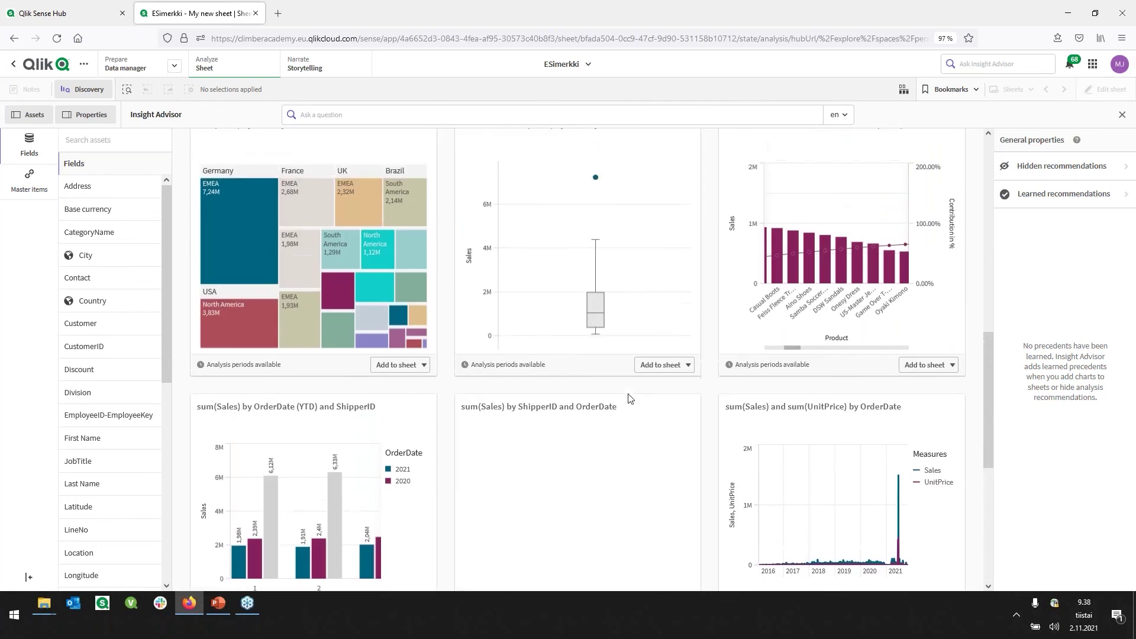
{"action": "scroll", "coordinate": [630, 399], "scroll_direction": "up", "scroll_amount": 8}
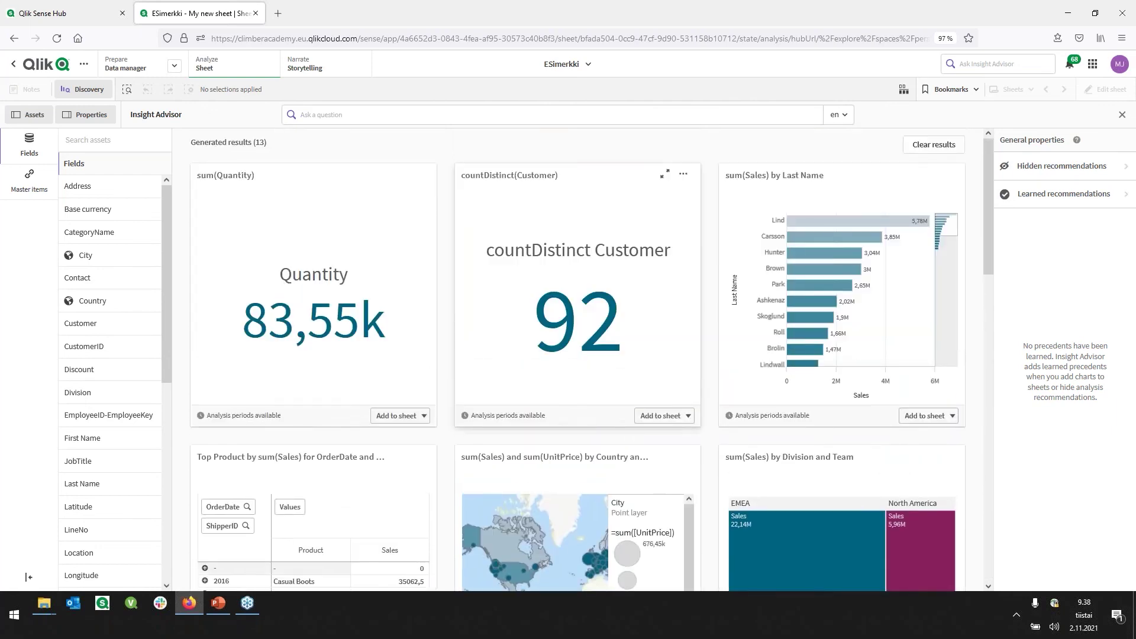
Step: Add the generated sum(Sales) by Last Name bar chart to My new sheet
{"action": "scroll", "coordinate": [651, 414], "scroll_direction": "down", "scroll_amount": 1}
{"action": "left_click", "coordinate": [927, 355]}
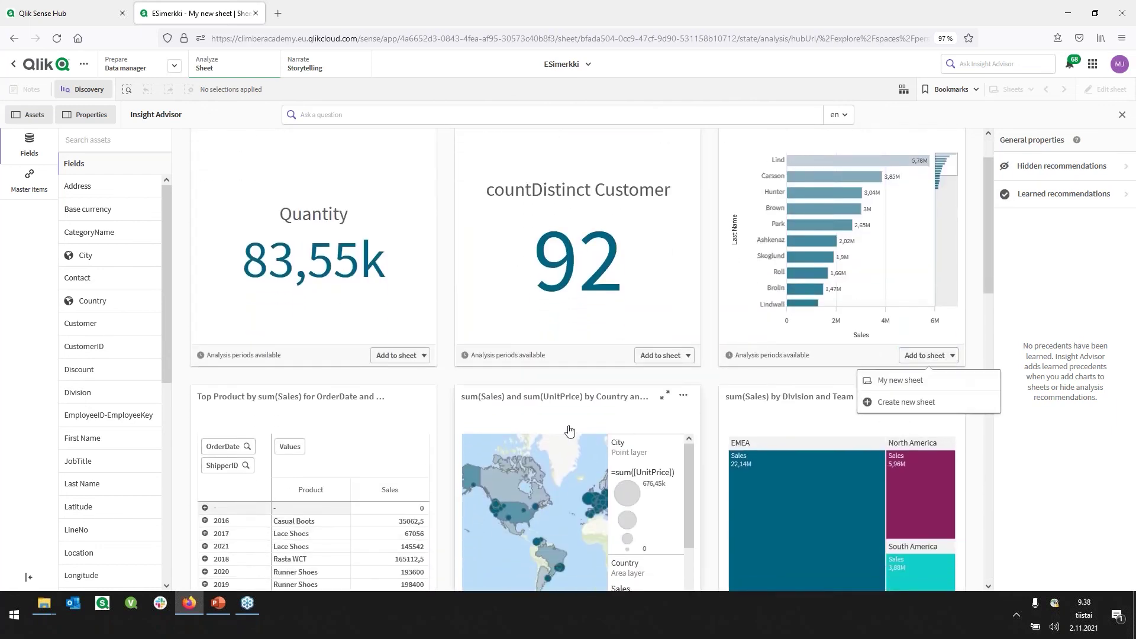
{"action": "left_click", "coordinate": [899, 380]}
Step: Leave Insight Advisor and check the sum(Sales) by Last Name bar chart on the sheet
{"action": "scroll", "coordinate": [363, 418], "scroll_direction": "down", "scroll_amount": 4}
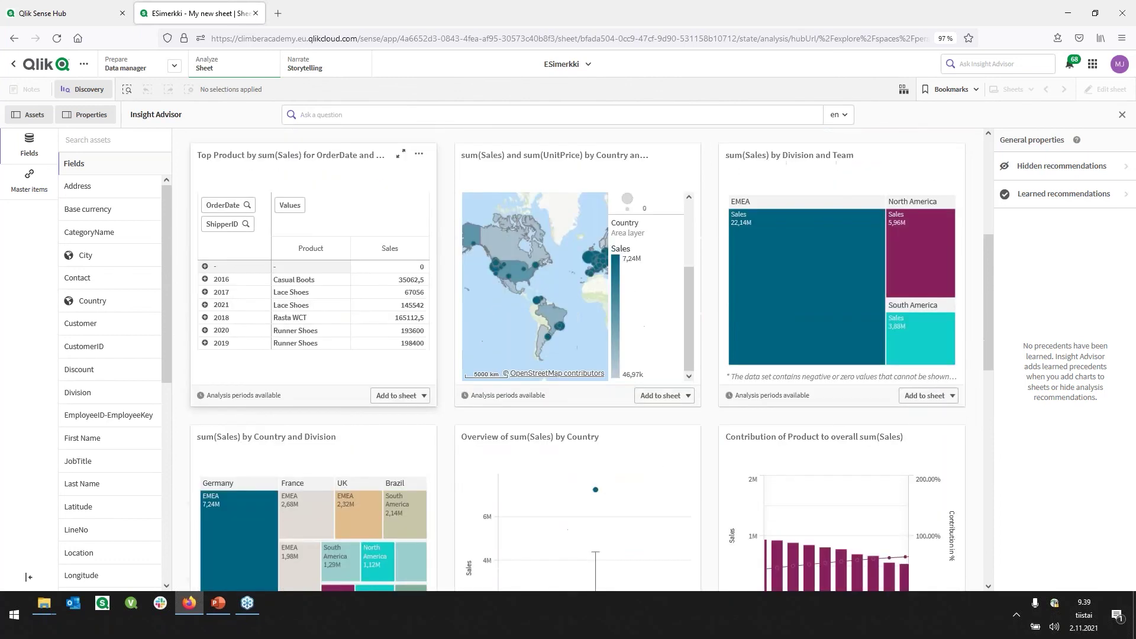
{"action": "scroll", "coordinate": [578, 296], "scroll_direction": "down", "scroll_amount": 1}
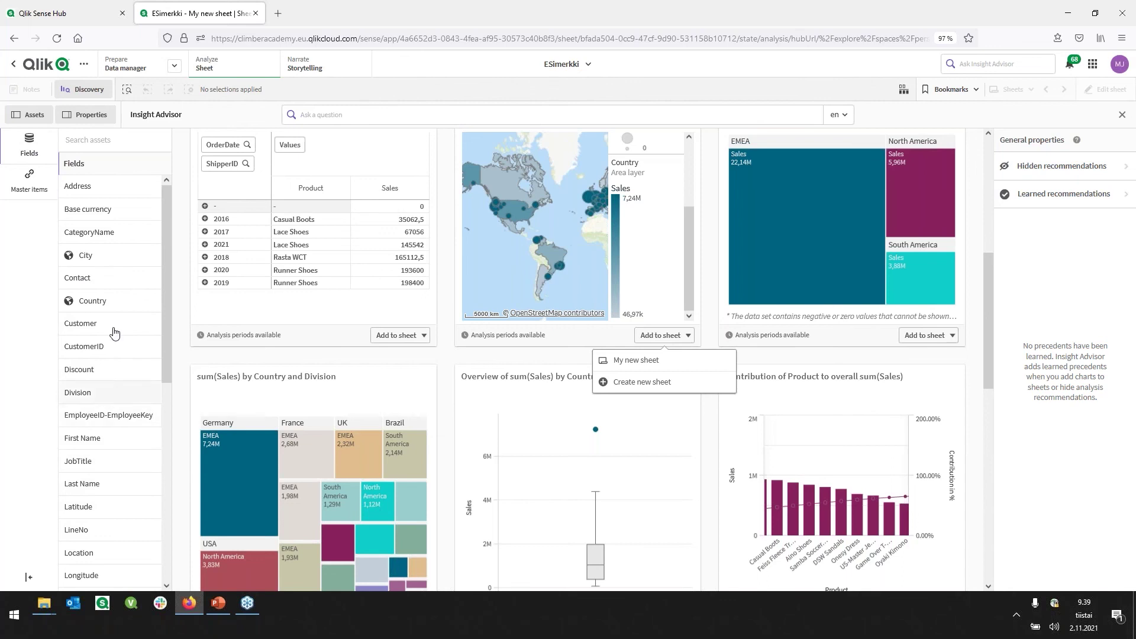
{"action": "left_click", "coordinate": [217, 70]}
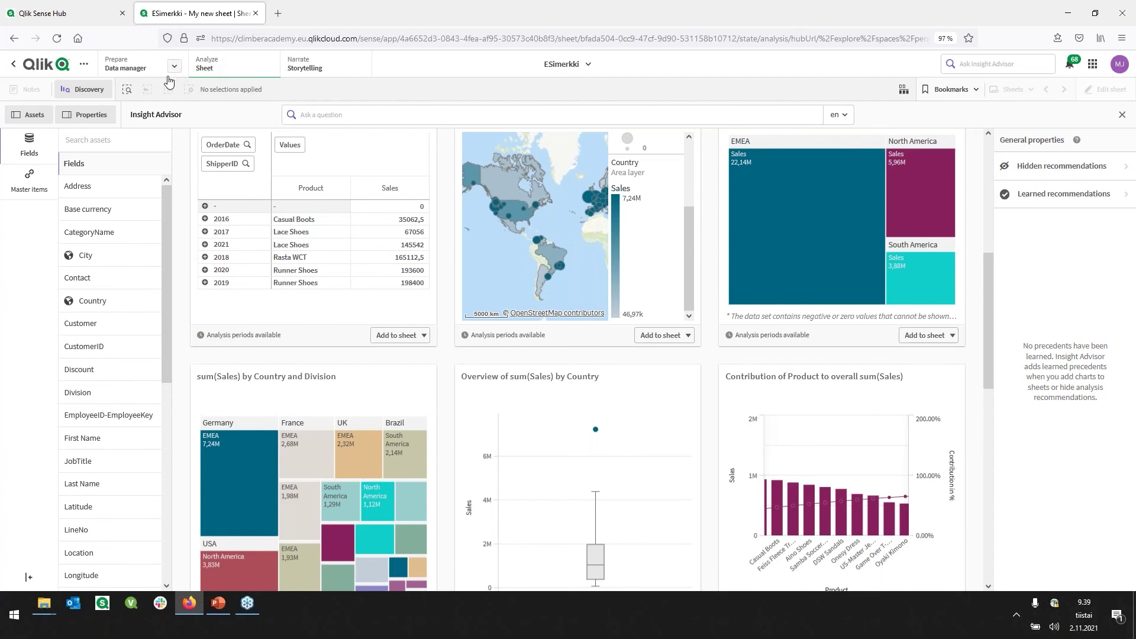
{"action": "left_click", "coordinate": [81, 89]}
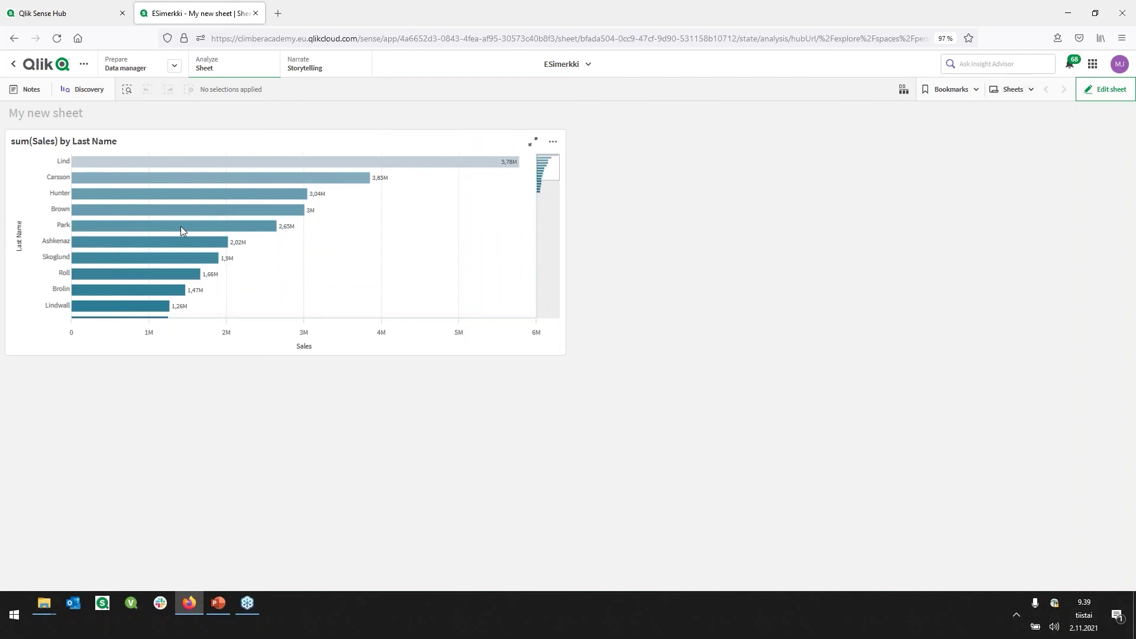
{"action": "scroll", "coordinate": [506, 192], "scroll_direction": "down", "scroll_amount": 3}
{"action": "scroll", "coordinate": [541, 187], "scroll_direction": "up", "scroll_amount": 3}
{"action": "mouse_move", "coordinate": [559, 178]}
{"action": "left_mouse_down"}
{"action": "mouse_move", "coordinate": [558, 261]}
{"action": "mouse_move", "coordinate": [561, 166]}
{"action": "left_mouse_up"}
Step: Start editing My new sheet with the bar chart selected and look through the available fields and chart types
{"action": "left_click", "coordinate": [1106, 89]}
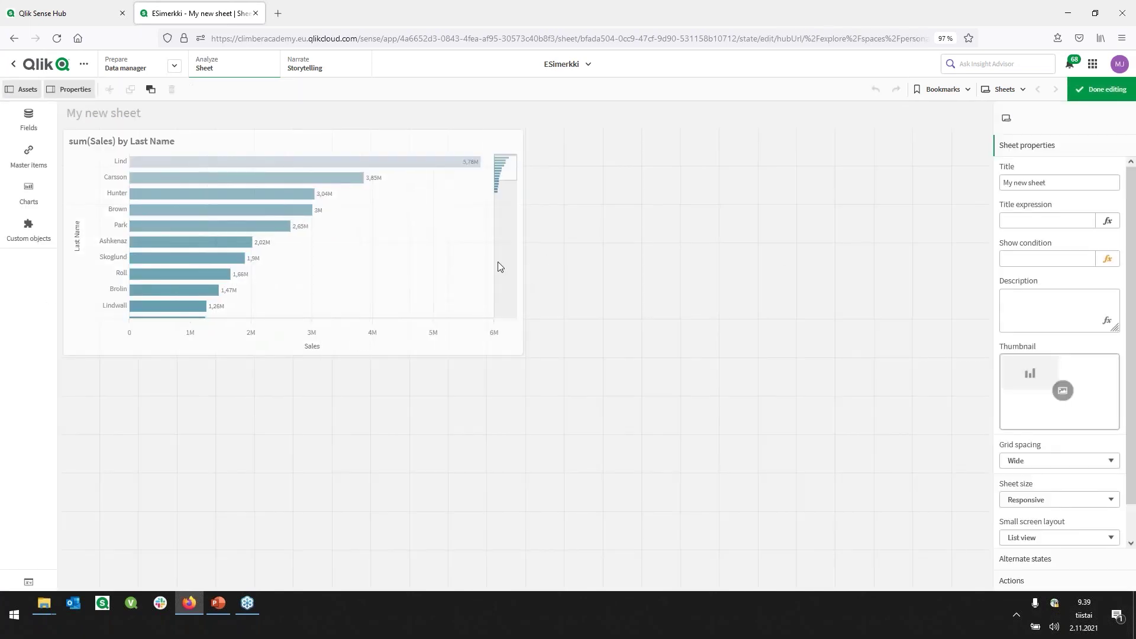
{"action": "left_click", "coordinate": [317, 258]}
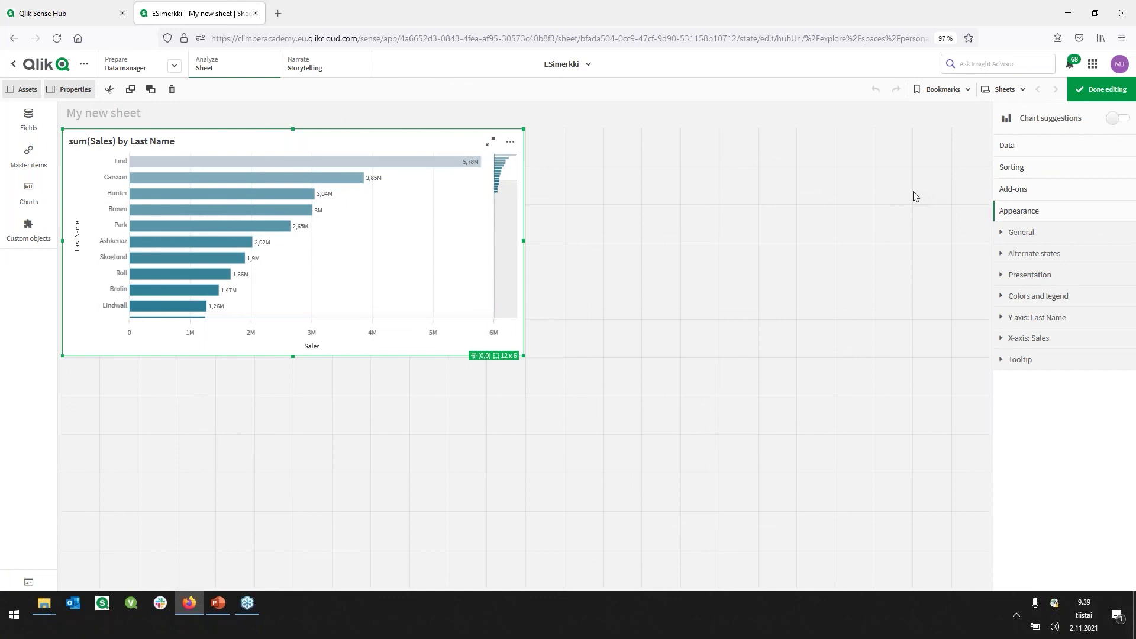
{"action": "left_click", "coordinate": [29, 120]}
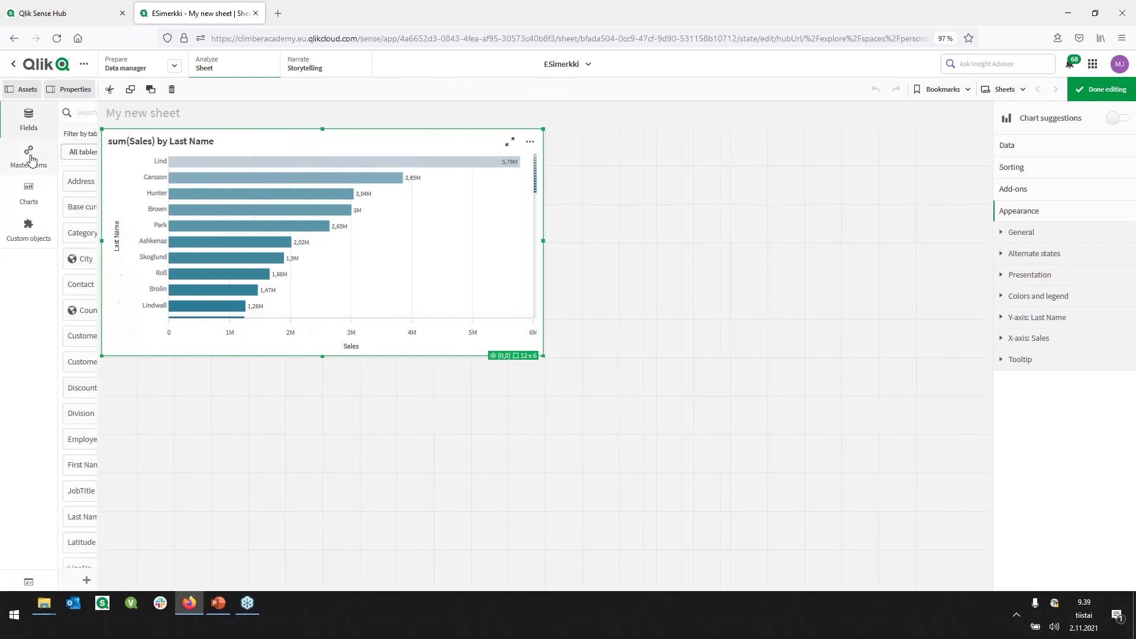
{"action": "scroll", "coordinate": [95, 349], "scroll_direction": "down", "scroll_amount": 5}
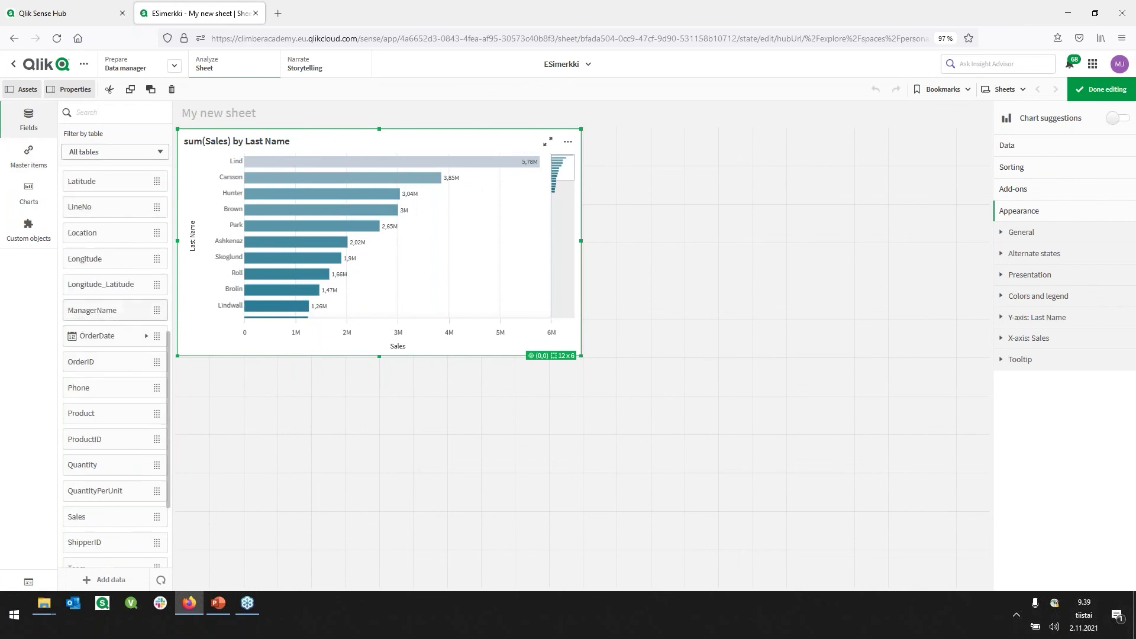
{"action": "left_click", "coordinate": [30, 191]}
{"action": "scroll", "coordinate": [112, 269], "scroll_direction": "down", "scroll_amount": 2}
{"action": "scroll", "coordinate": [113, 270], "scroll_direction": "up", "scroll_amount": 2}
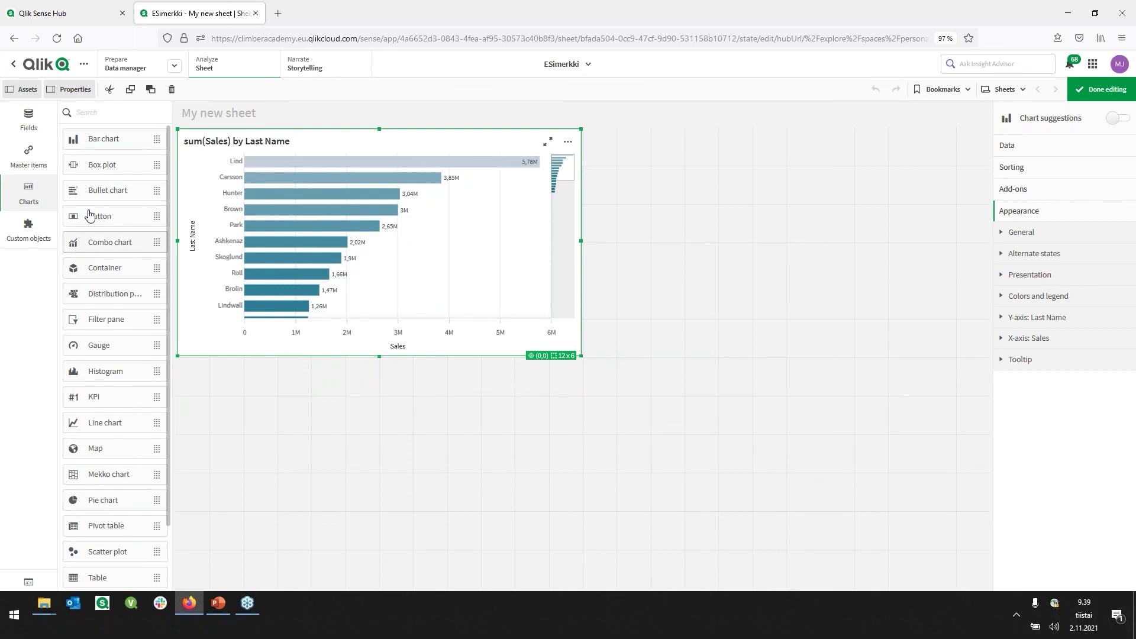
Step: Place the Sales field as a new 12 x 6 visualization directly below the bar chart on the sheet
{"action": "left_click", "coordinate": [29, 124]}
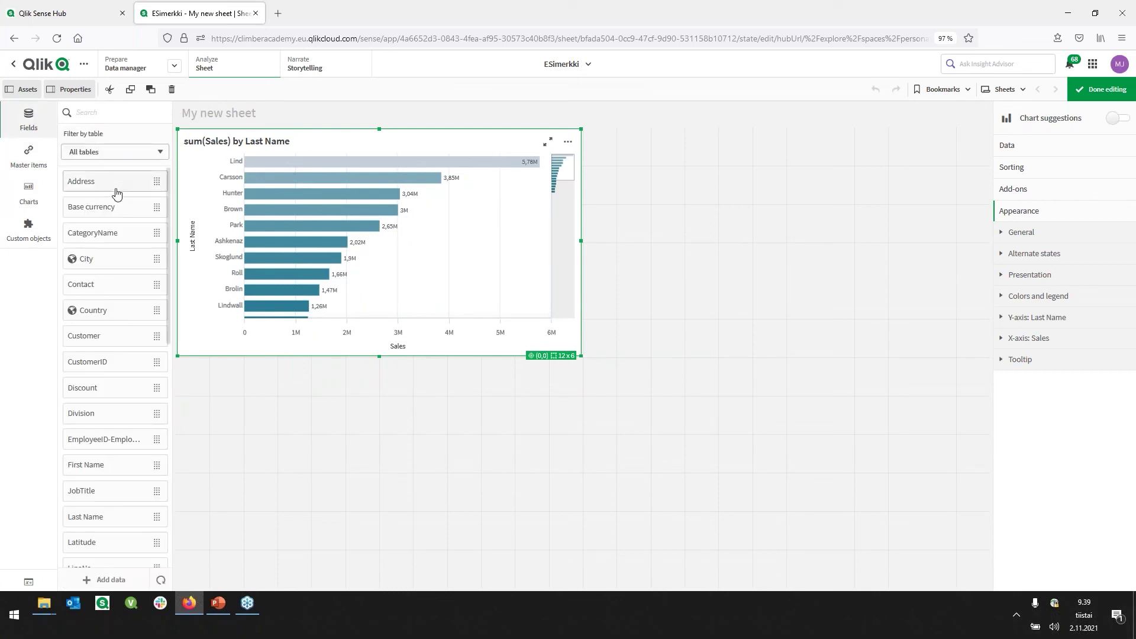
{"action": "scroll", "coordinate": [112, 296], "scroll_direction": "down", "scroll_amount": 3}
{"action": "scroll", "coordinate": [117, 367], "scroll_direction": "down", "scroll_amount": 5}
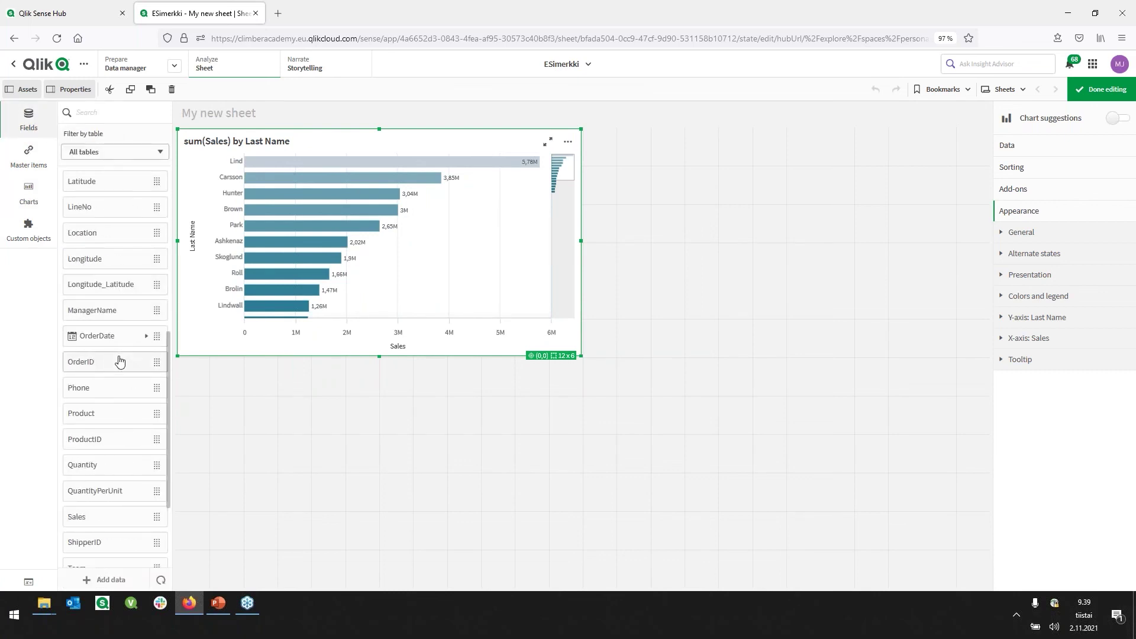
{"action": "left_click_drag", "start_coordinate": [117, 374], "coordinate": [383, 426]}
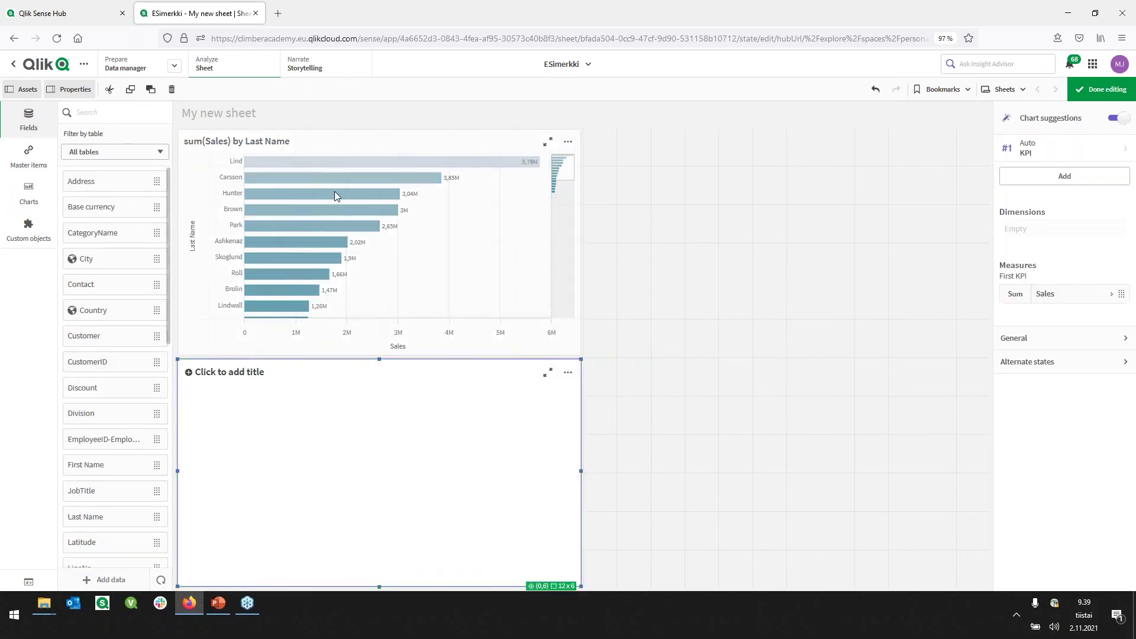